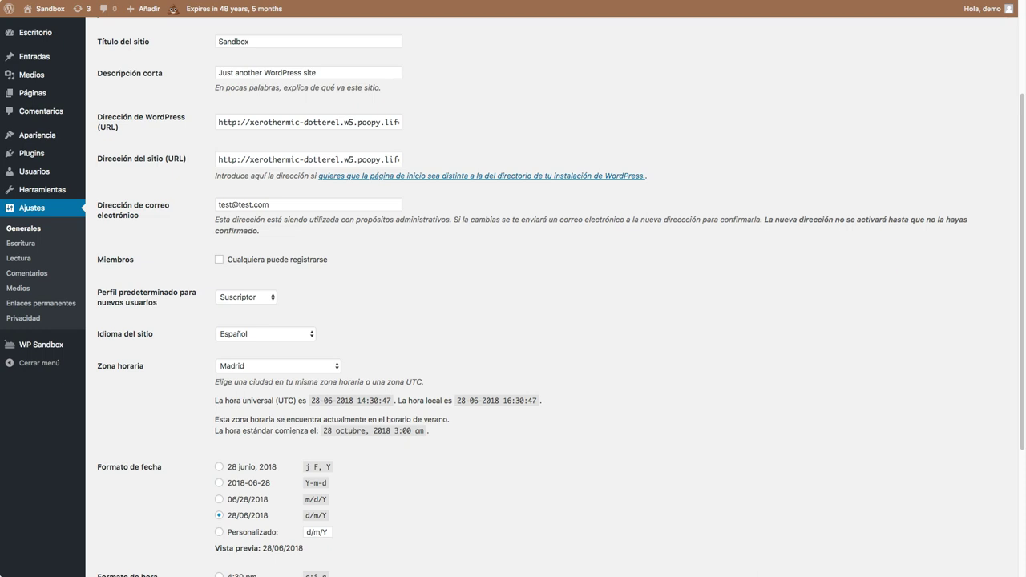
Open the Herramientas section and go to its Exportar page
mouse_move(39, 190)
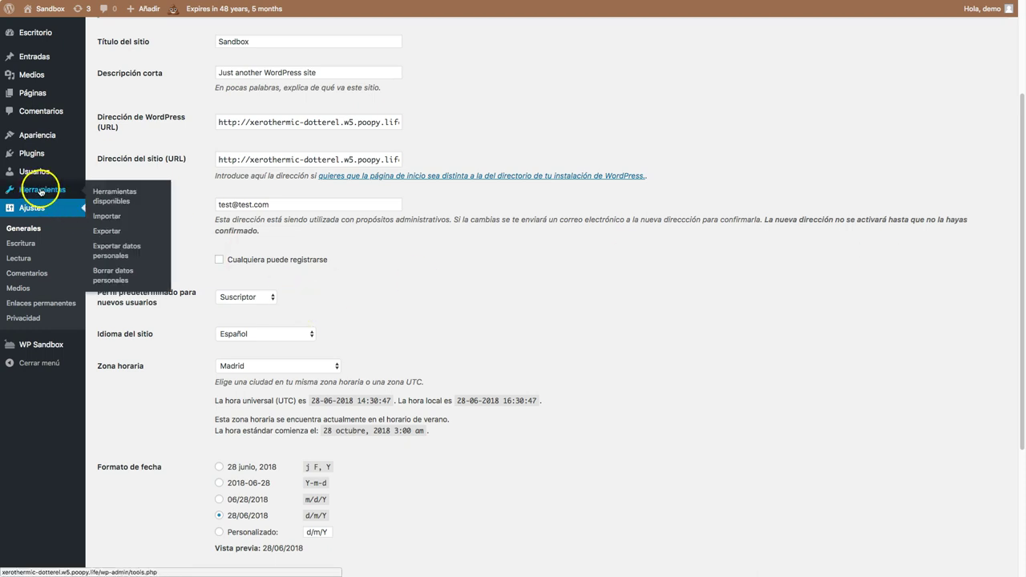
left_click(38, 192)
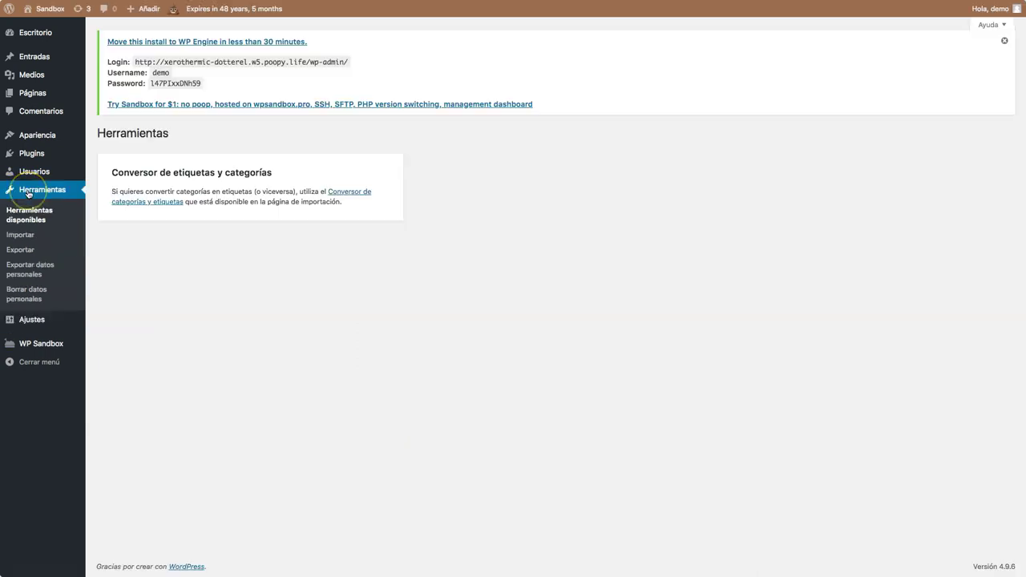
left_click(29, 217)
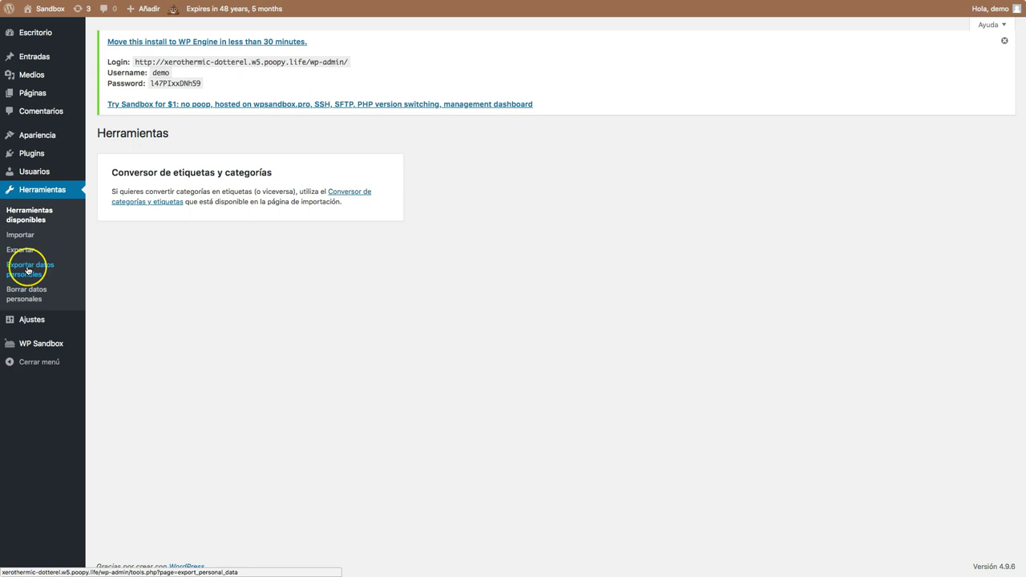
left_click(31, 301)
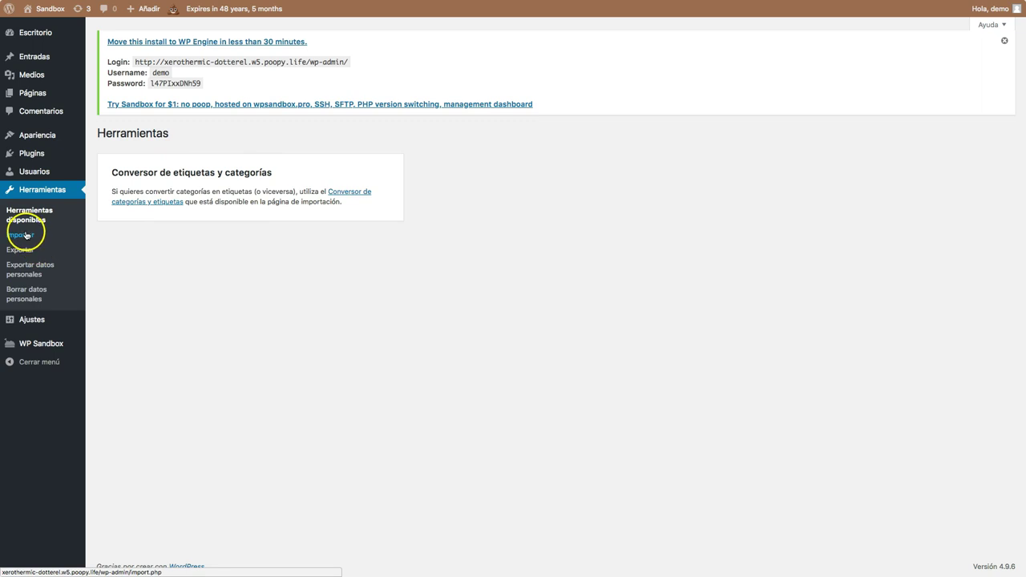
left_click(66, 235)
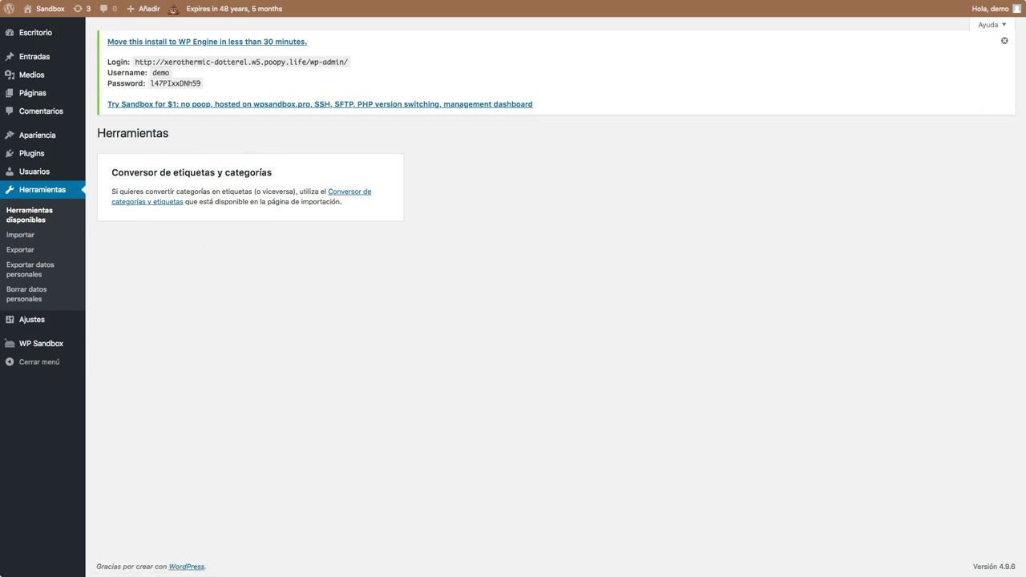
left_click(19, 251)
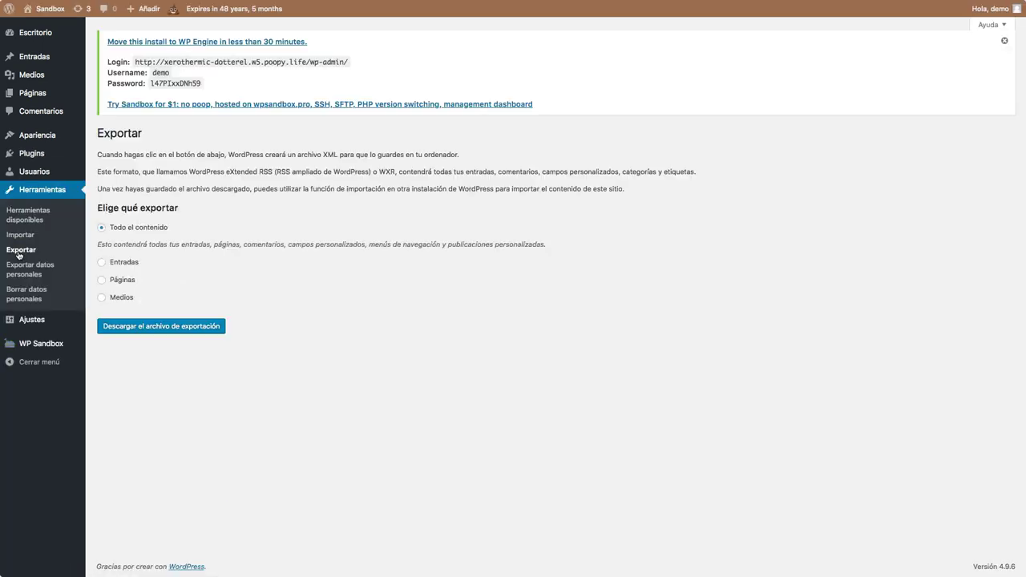
Keep Todo el contenido as the export choice and dismiss the WP Engine migration notice
left_click(328, 263)
left_click(129, 227)
left_click(1002, 41)
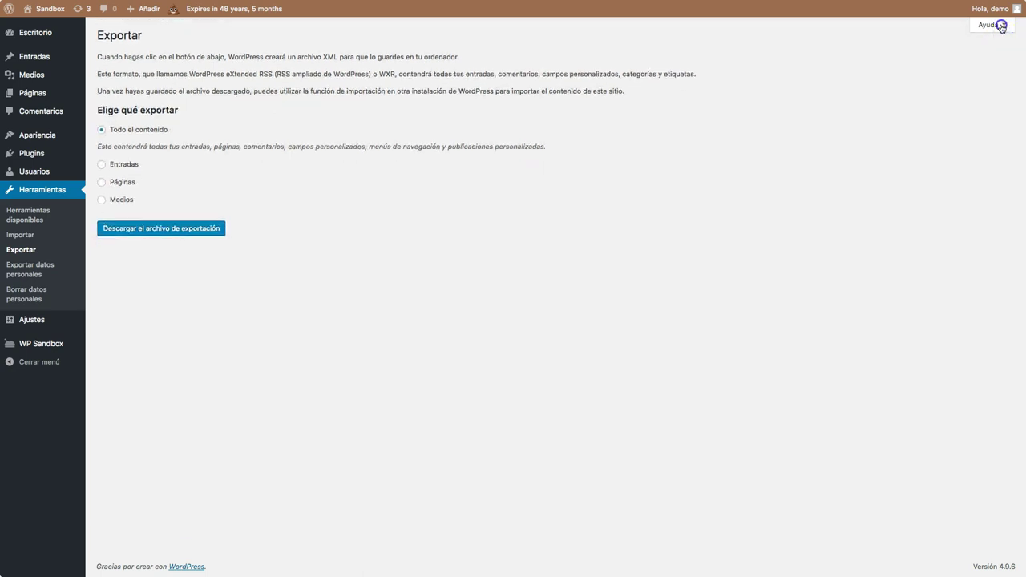
Read the help text of the Exportar page and the description of the Todo el contenido option
left_click(991, 24)
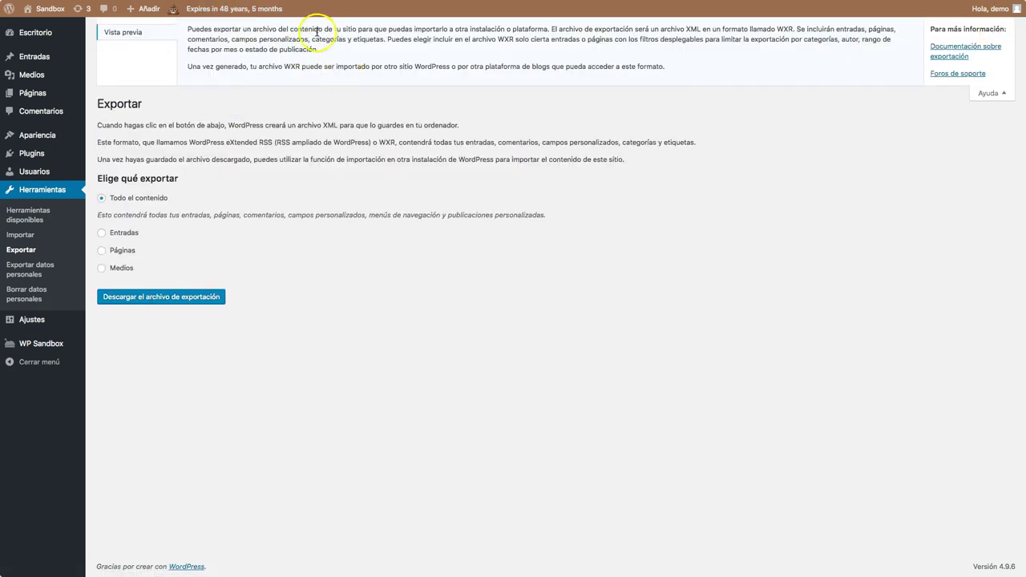
left_click(991, 93)
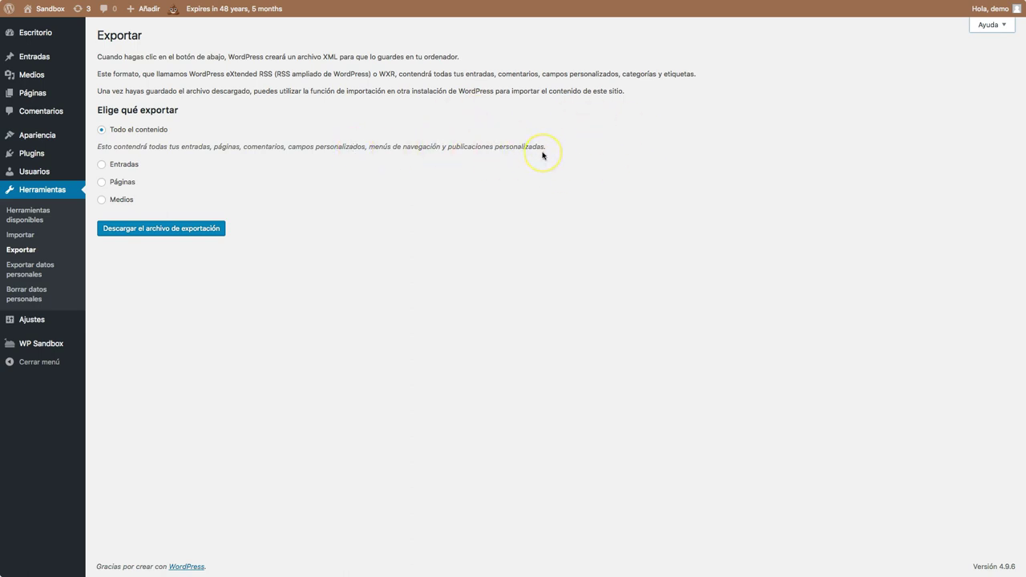
left_click_drag(544, 148, 101, 145)
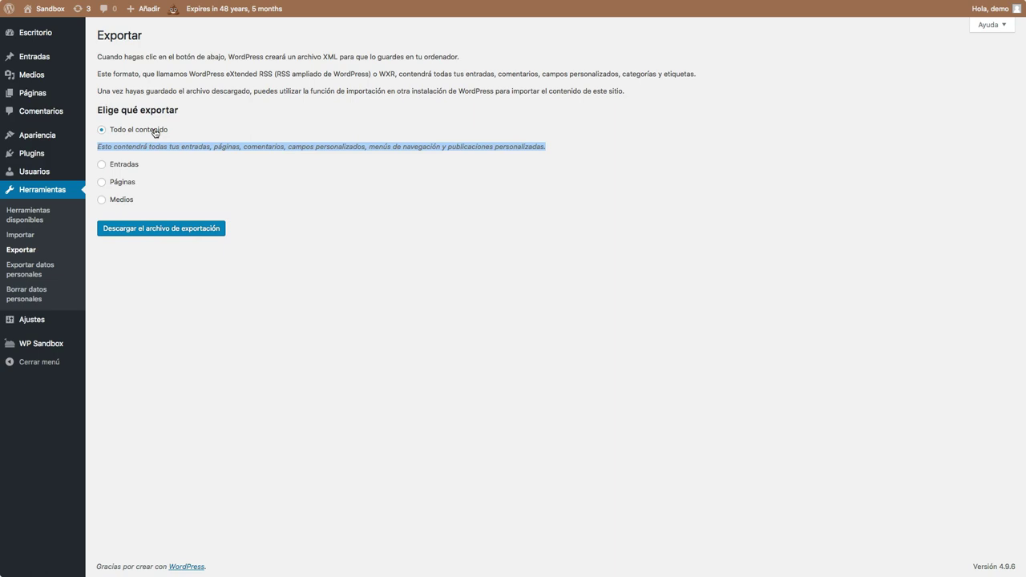
Choose Entradas as the export content and examine its Categorías and Estado filter options
left_click(131, 165)
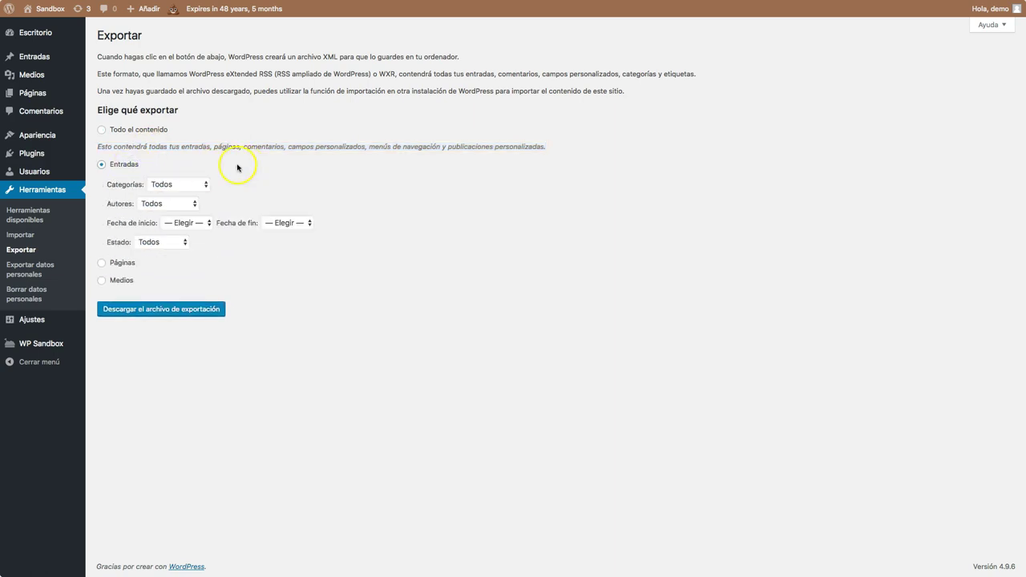
left_click(187, 184)
left_click(232, 185)
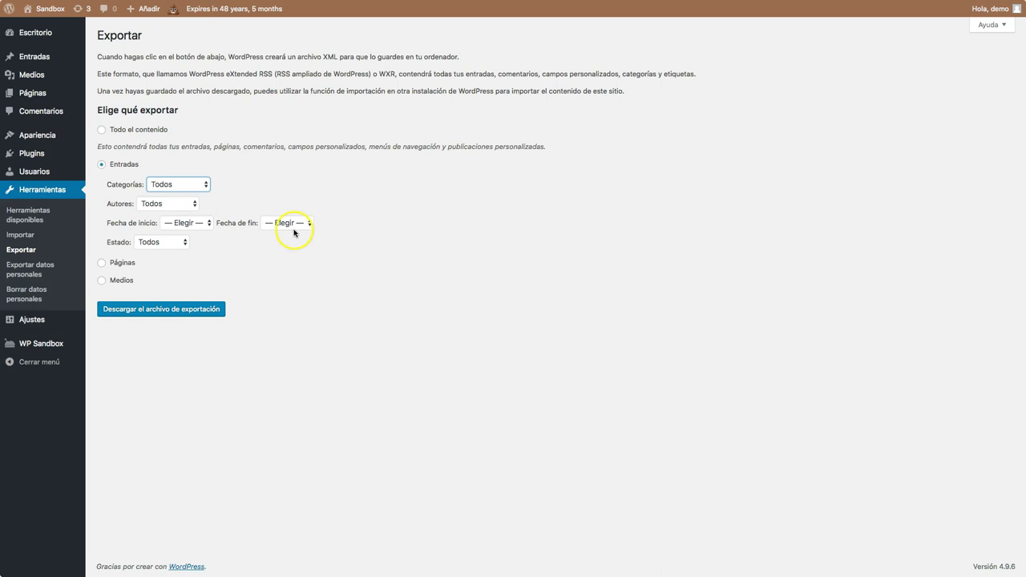
left_click(166, 242)
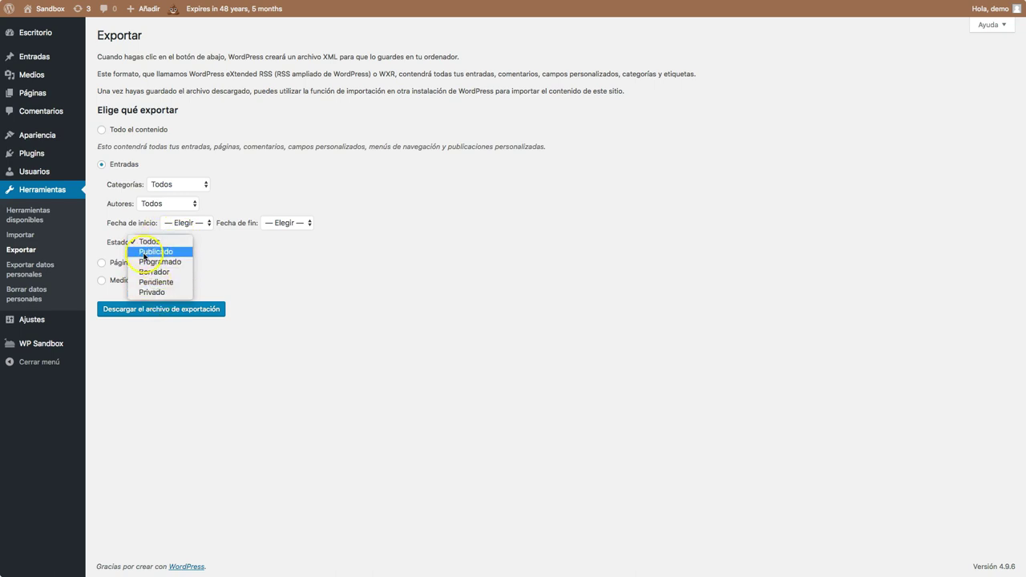
left_click(274, 277)
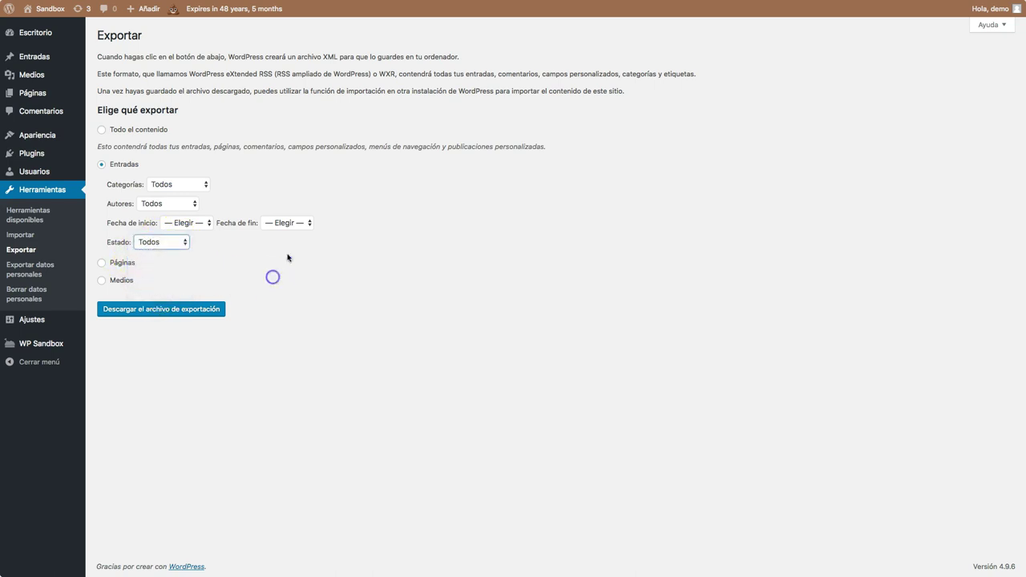
Examine the export filters for Páginas and Medios, including the start and end date options for Medios
left_click(118, 263)
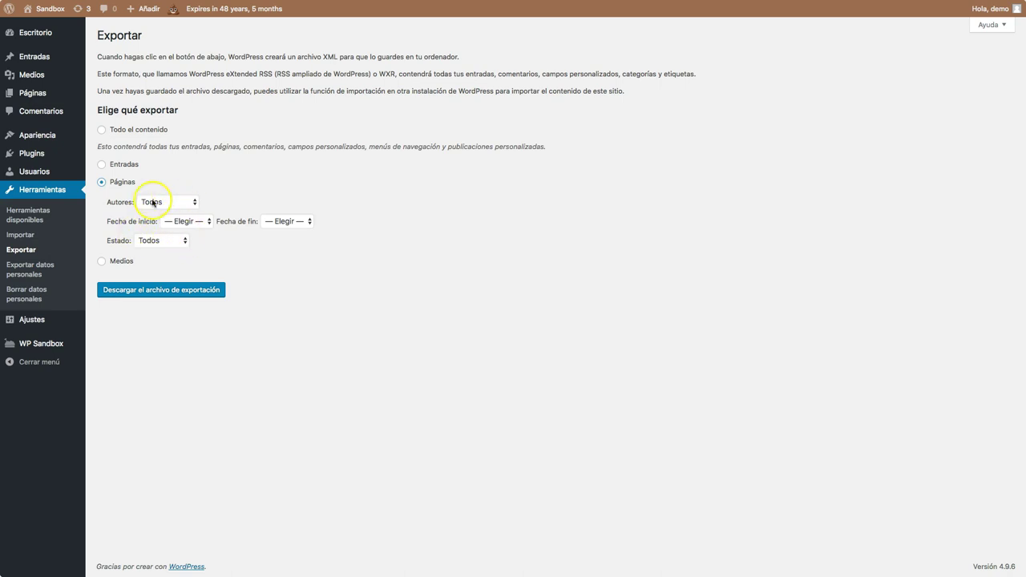
left_click(122, 260)
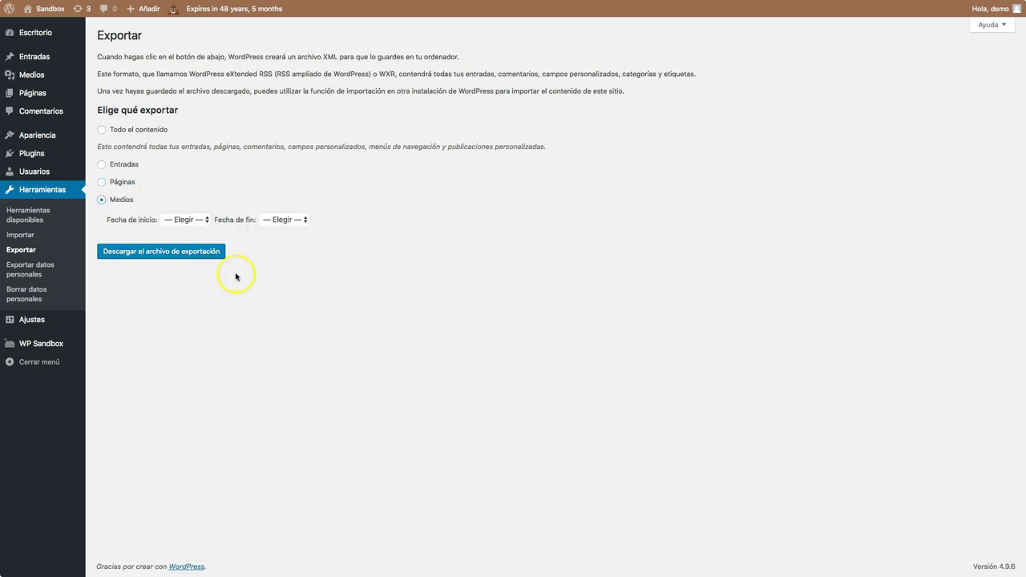
left_click(199, 219)
left_click(198, 175)
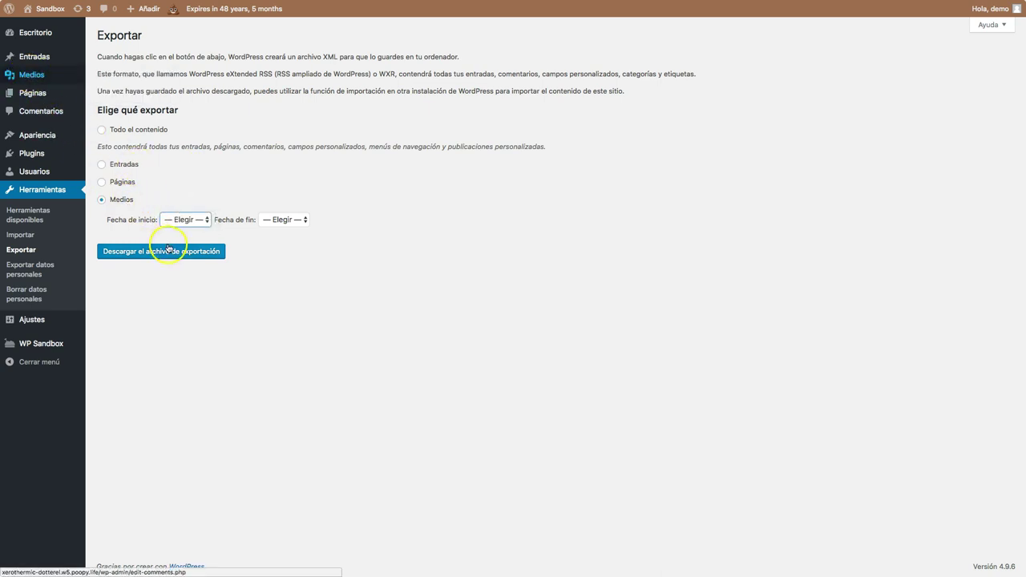
left_click(187, 220)
left_click(185, 223)
left_click(271, 219)
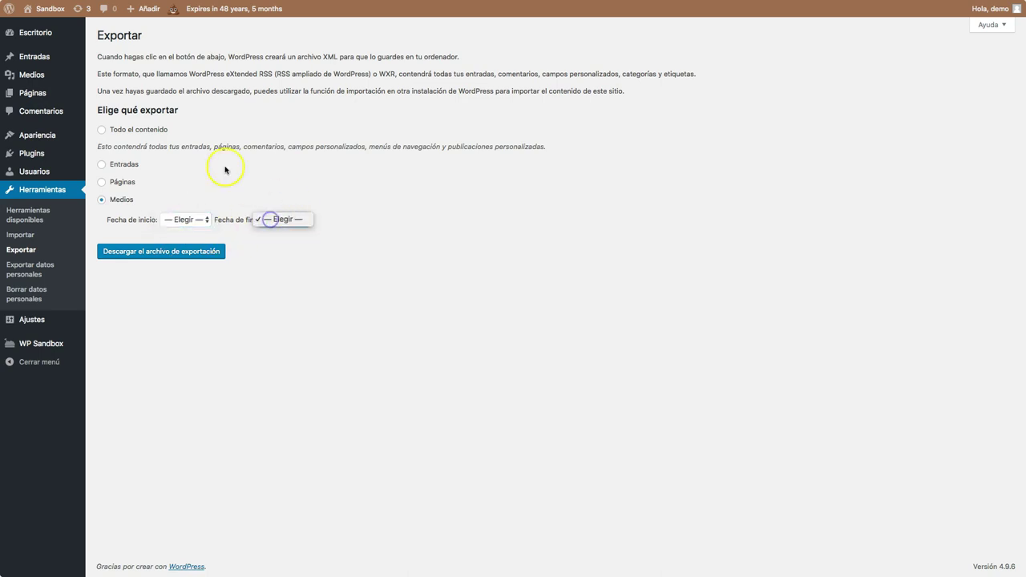
left_click(201, 182)
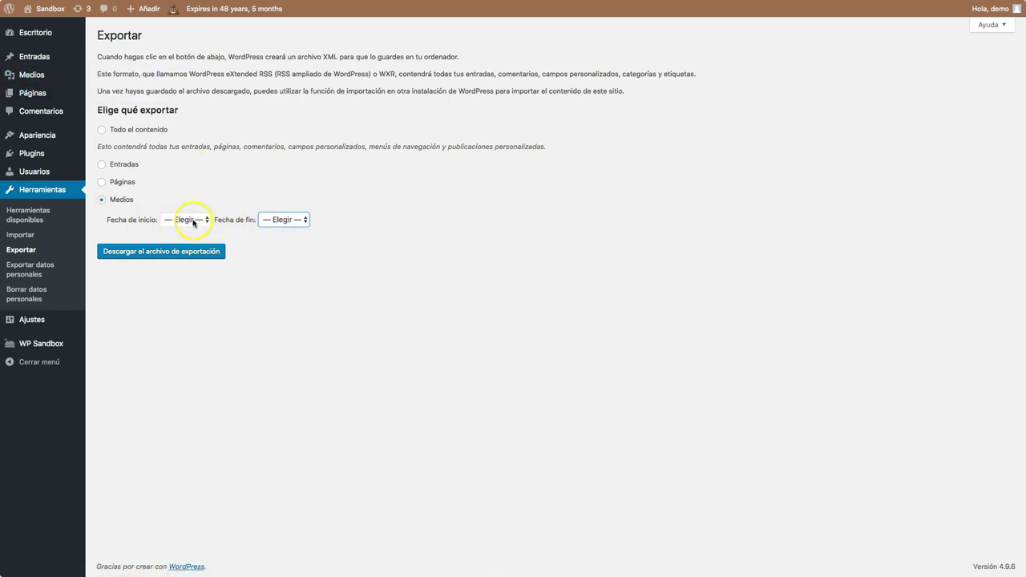
Switch back to exporting Entradas and check the options for category, Fecha de inicio and Fecha de fin
left_click(124, 165)
left_click(169, 185)
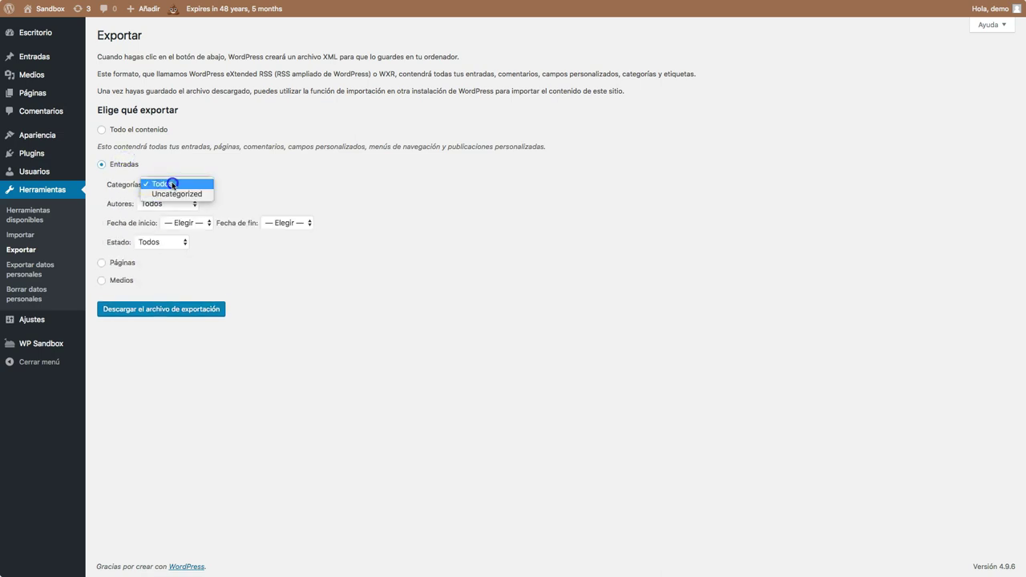
left_click(232, 165)
left_click(187, 223)
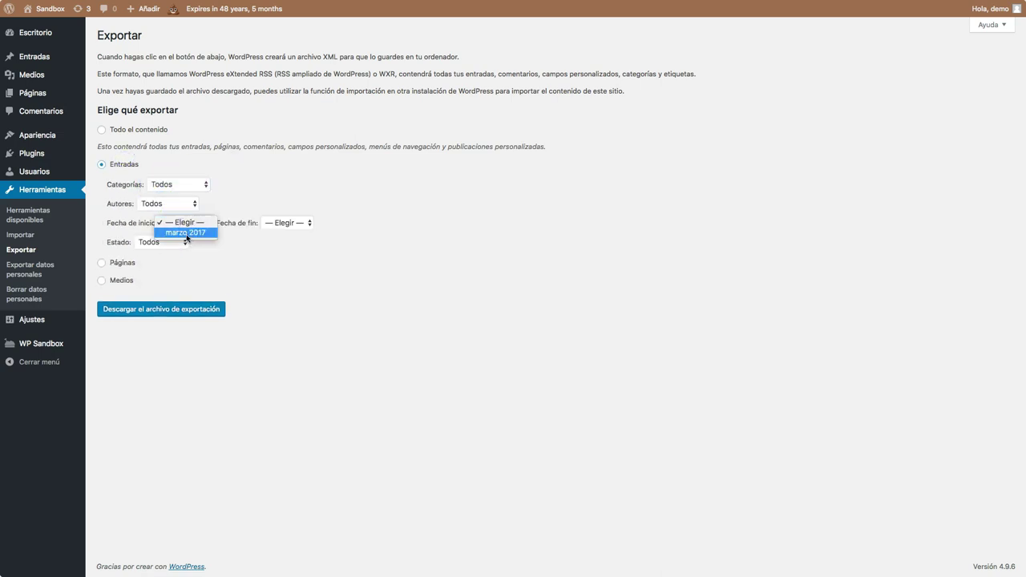
left_click(275, 223)
left_click(283, 223)
left_click(365, 206)
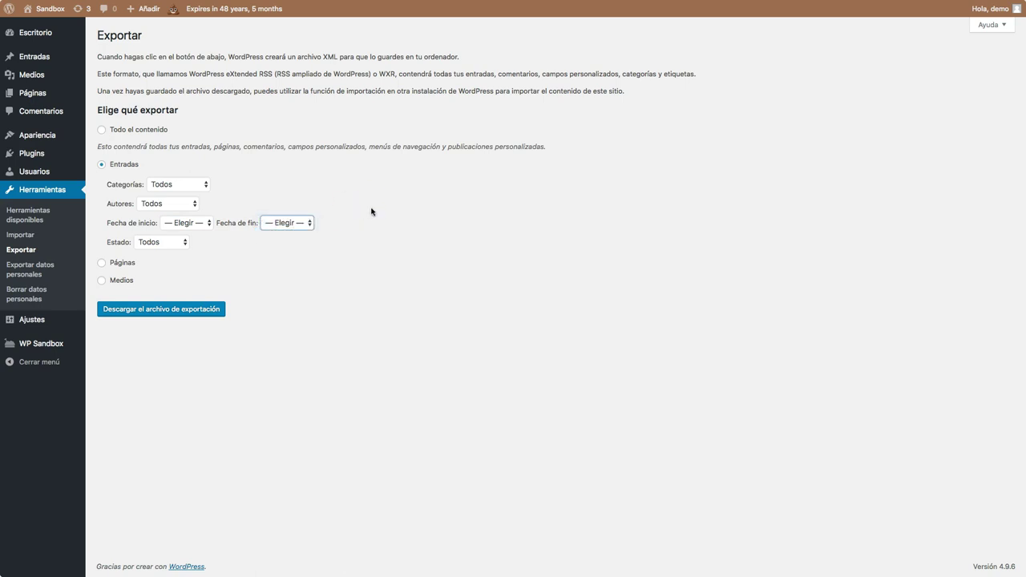
Choose Todo el contenido as the export content and download the export file
left_click(121, 280)
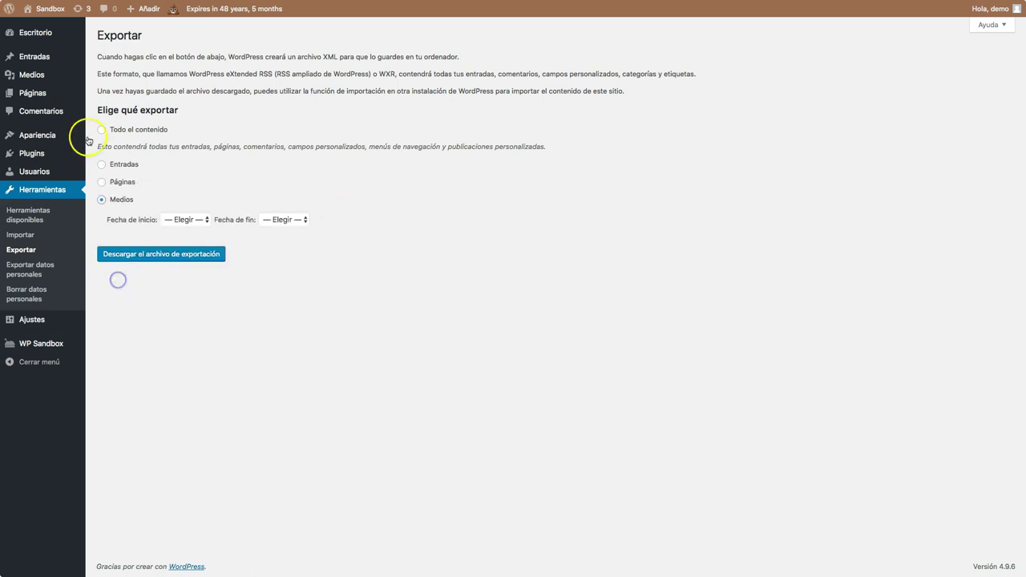
left_click(120, 130)
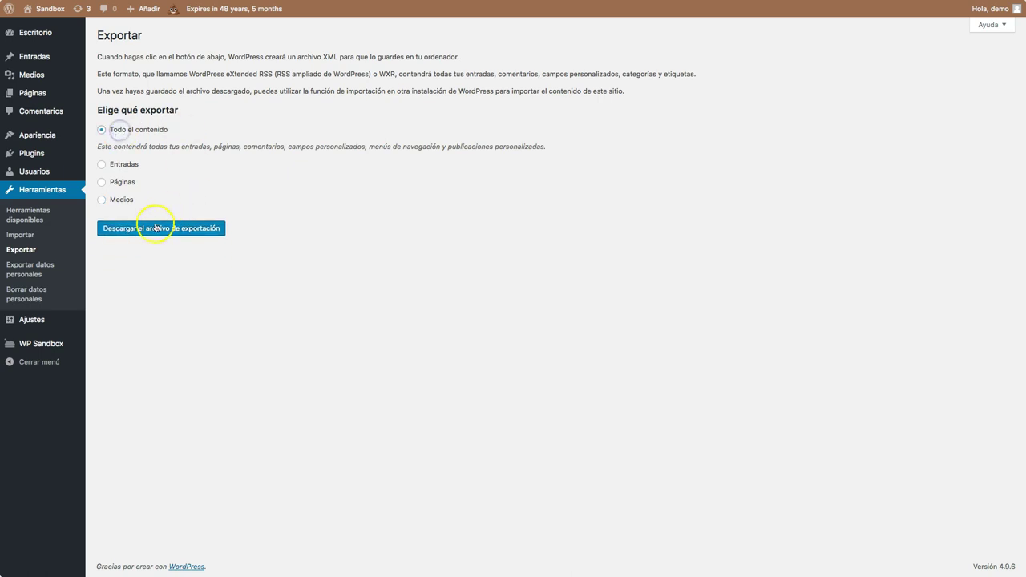
left_click(165, 231)
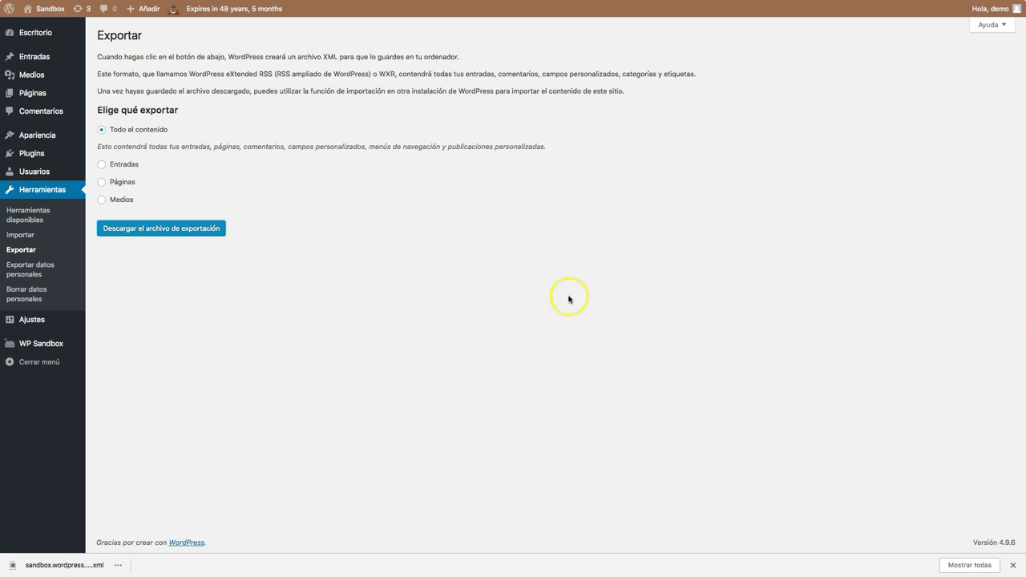
Install the Conversor de etiquetas y categorías importer from the Importar page
left_click(20, 235)
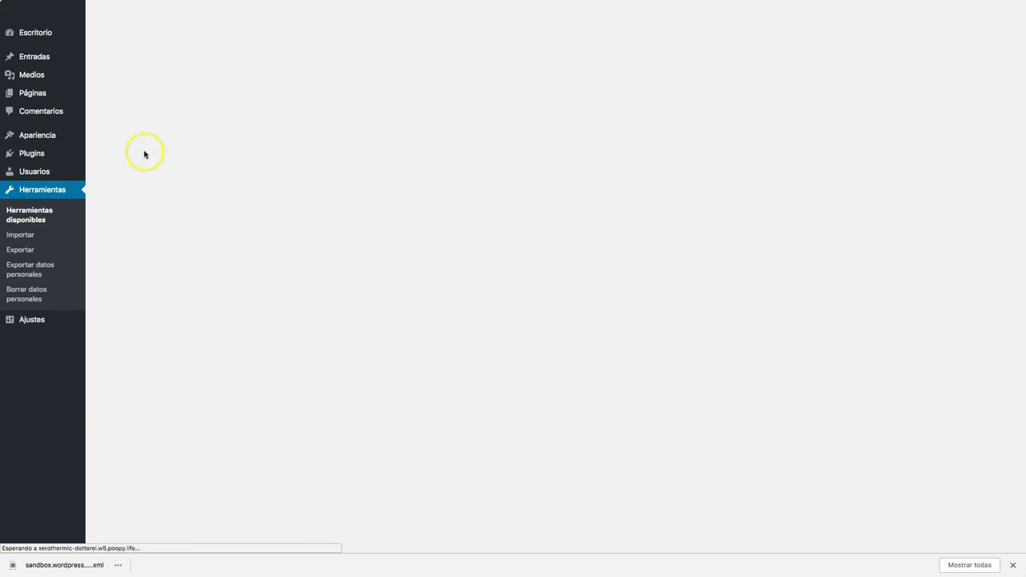
left_click(152, 105)
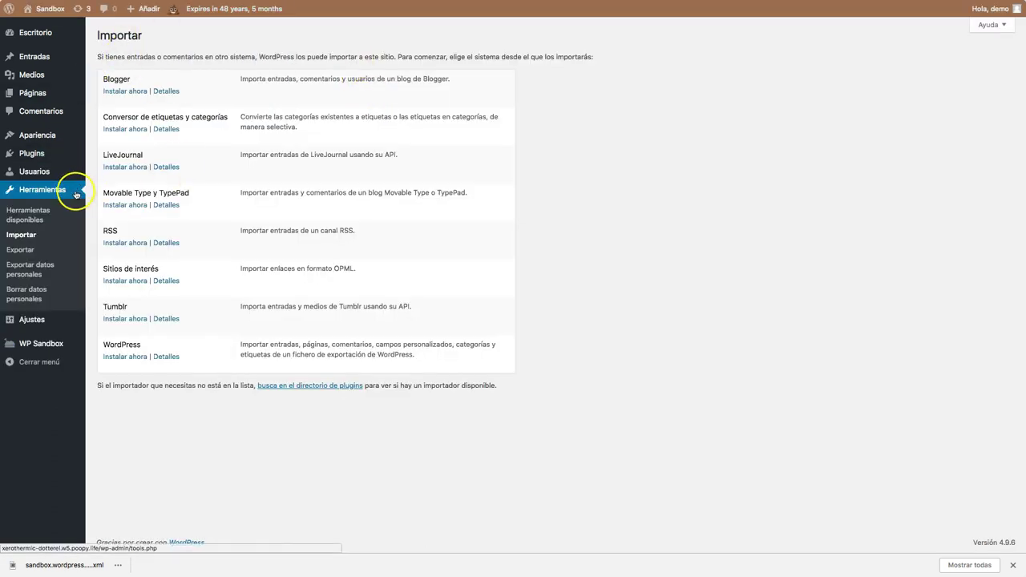
left_click(127, 130)
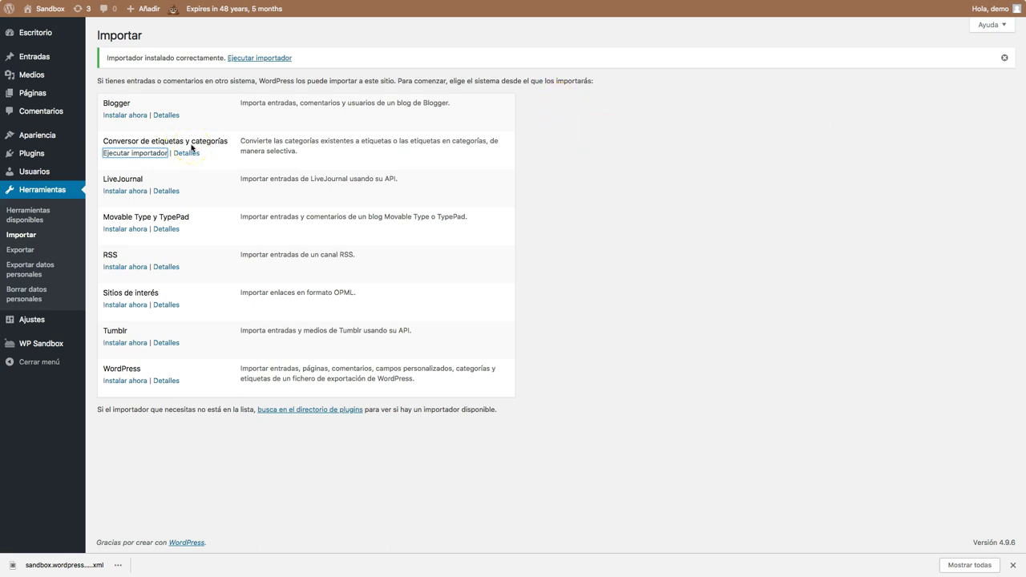
Activate the Importador conversor de categorías en etiquetas plugin among the installed plugins
left_click(130, 158)
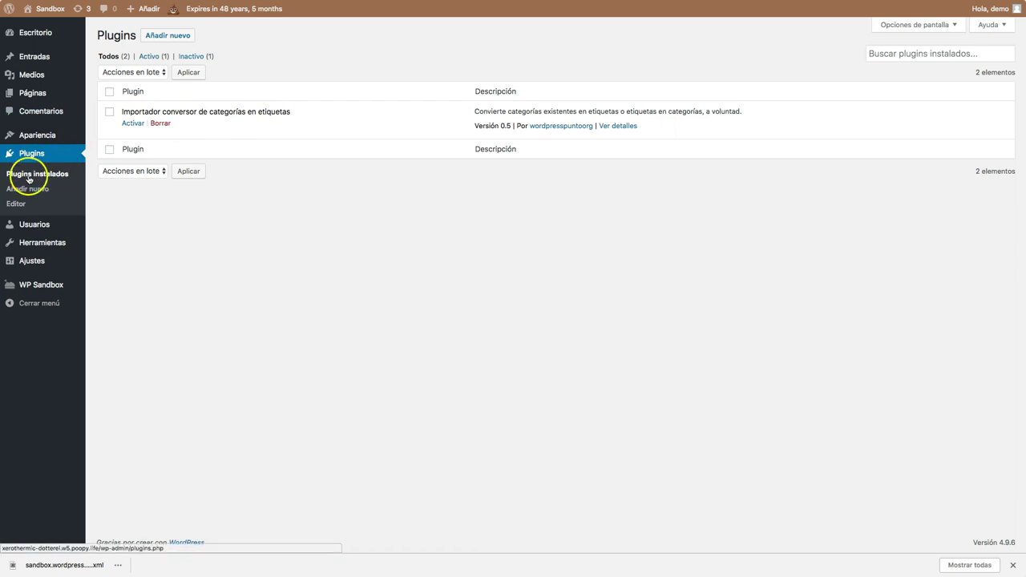
left_click_drag(121, 111, 309, 116)
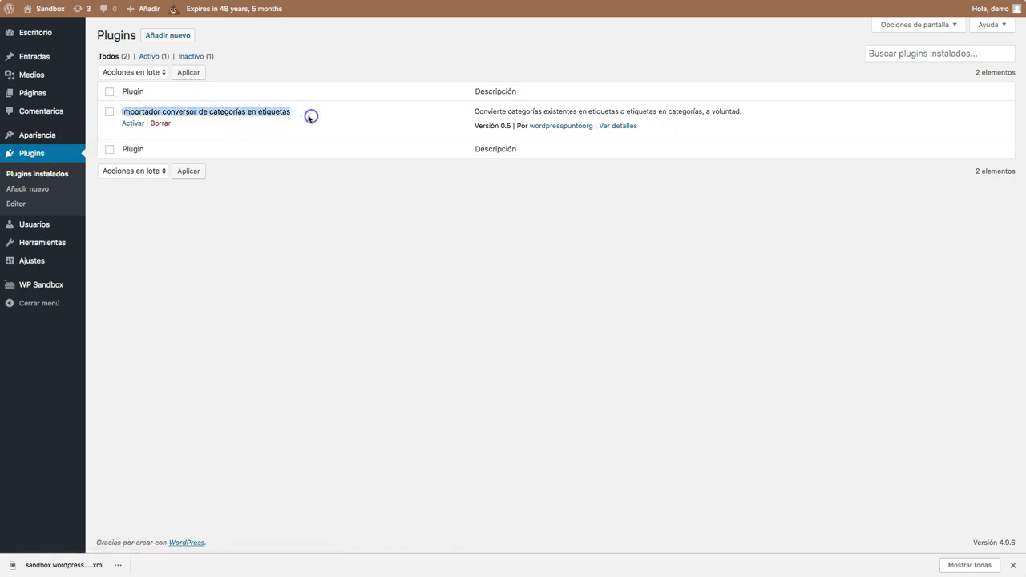
left_click(133, 123)
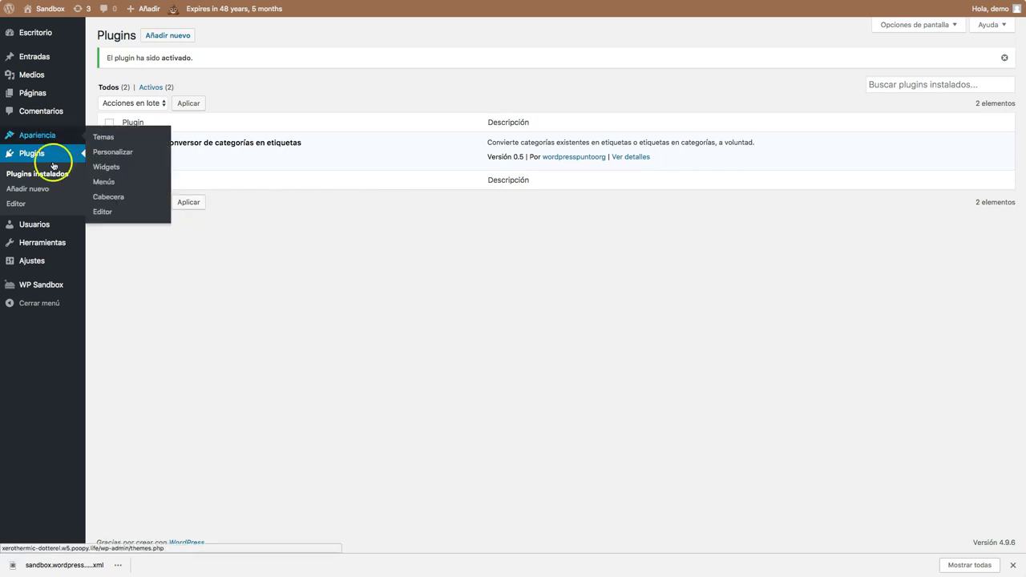
Return to the Importar page and run the Conversor de categorías y etiquetas importer
mouse_move(48, 237)
left_click(117, 287)
left_click(20, 235)
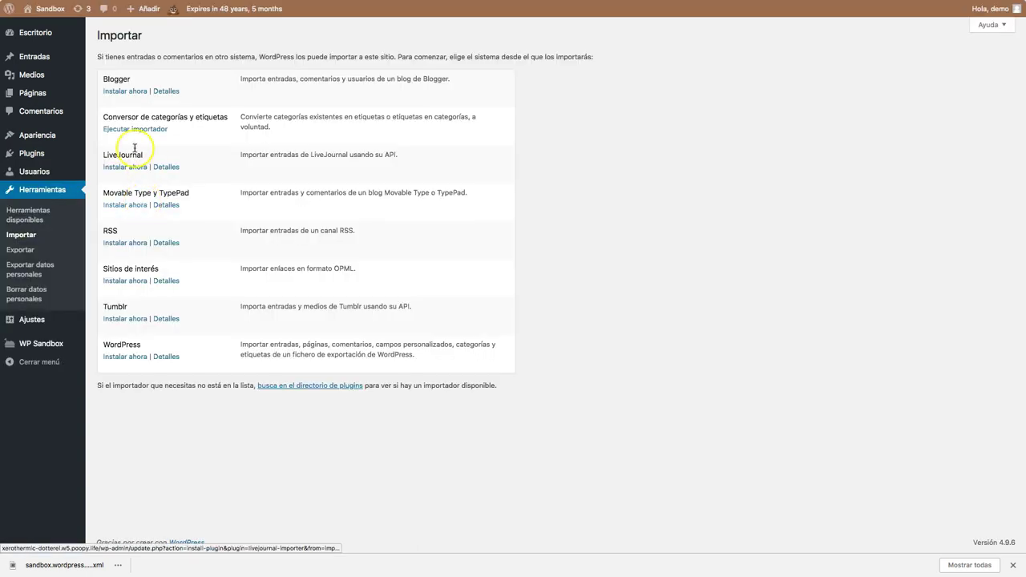
left_click(129, 129)
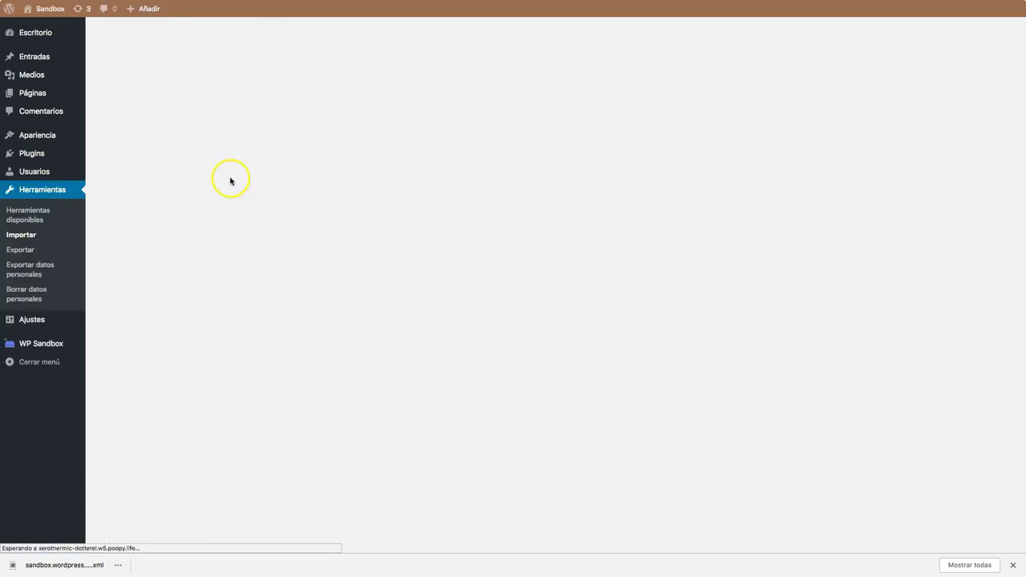
Mark the Uncategorized category for conversion into a tag
left_click_drag(109, 64, 250, 64)
left_click(102, 141)
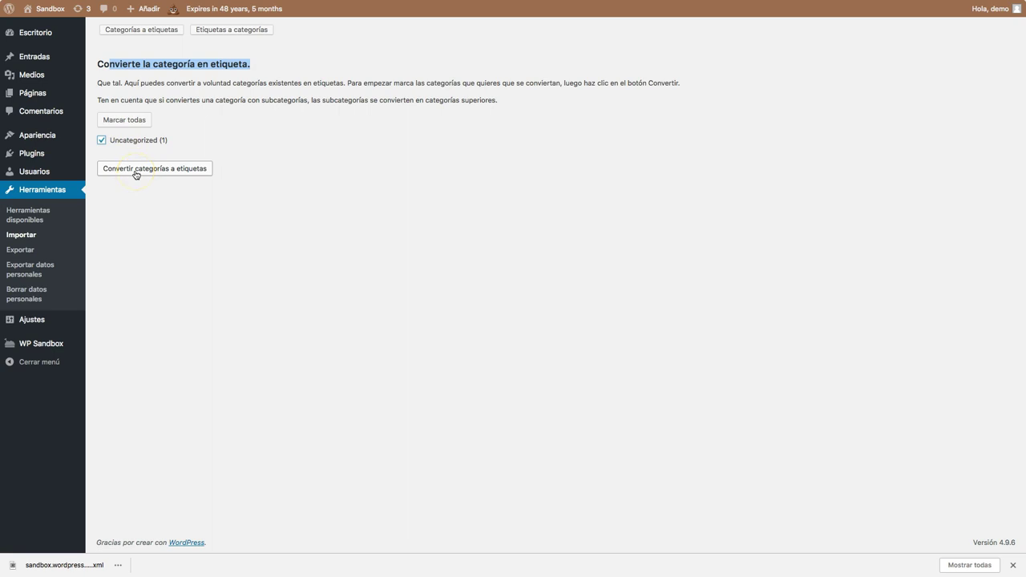
left_click(161, 65)
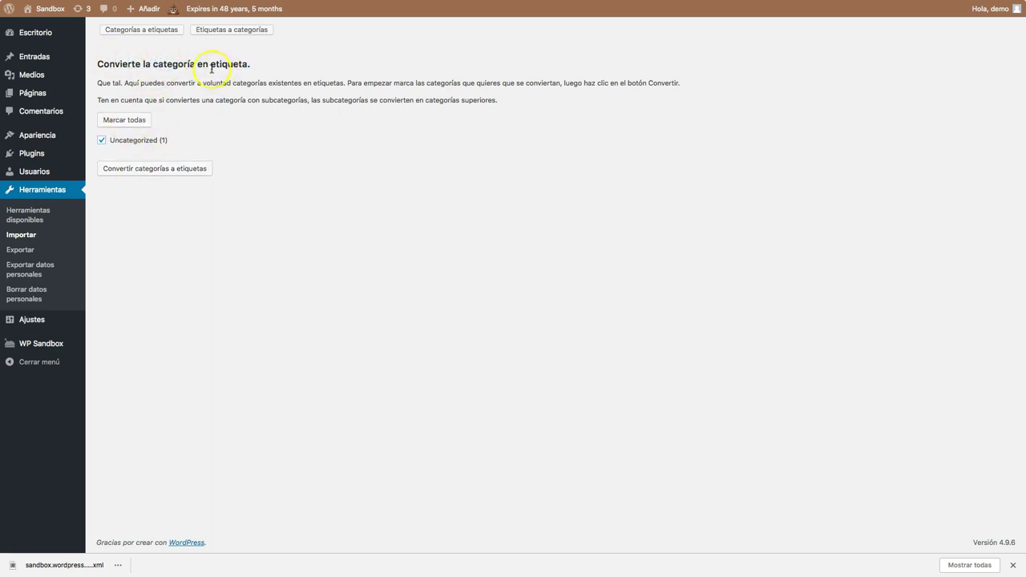
Return to the Importar page, install the WordPress importer and run it
left_click(22, 250)
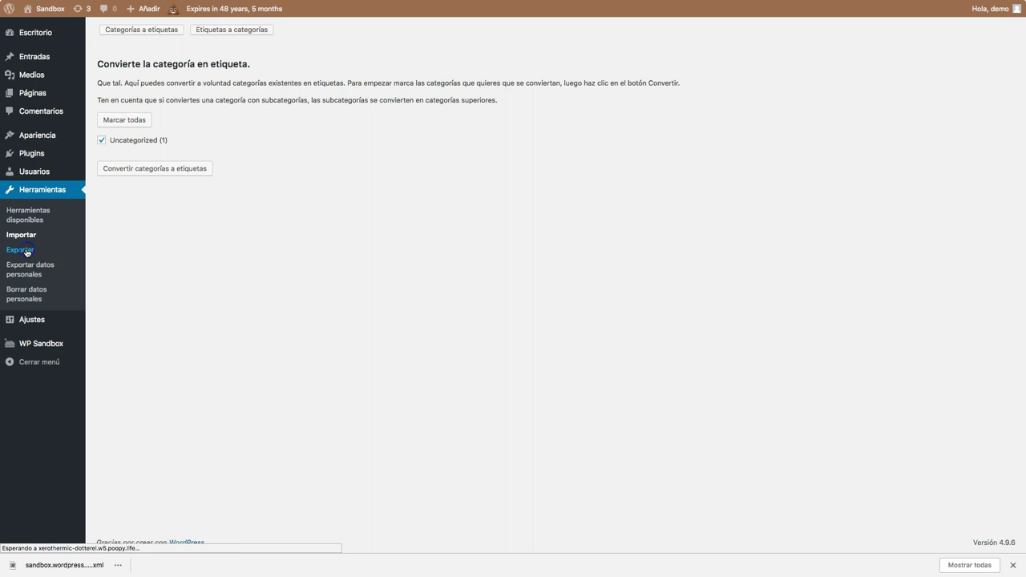
left_click(26, 238)
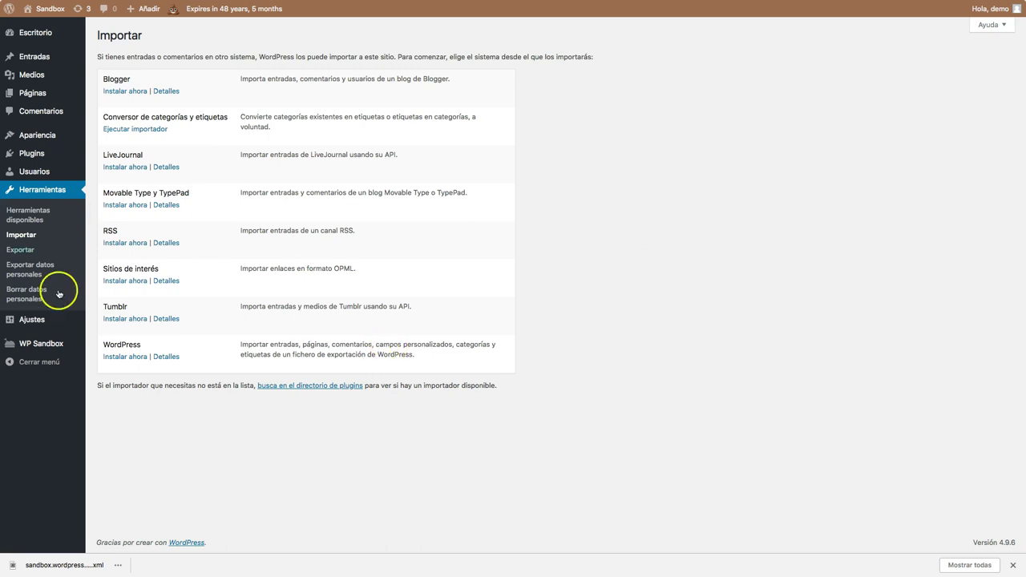
mouse_move(106, 343)
left_mouse_down()
mouse_move(146, 345)
mouse_move(106, 342)
left_mouse_up()
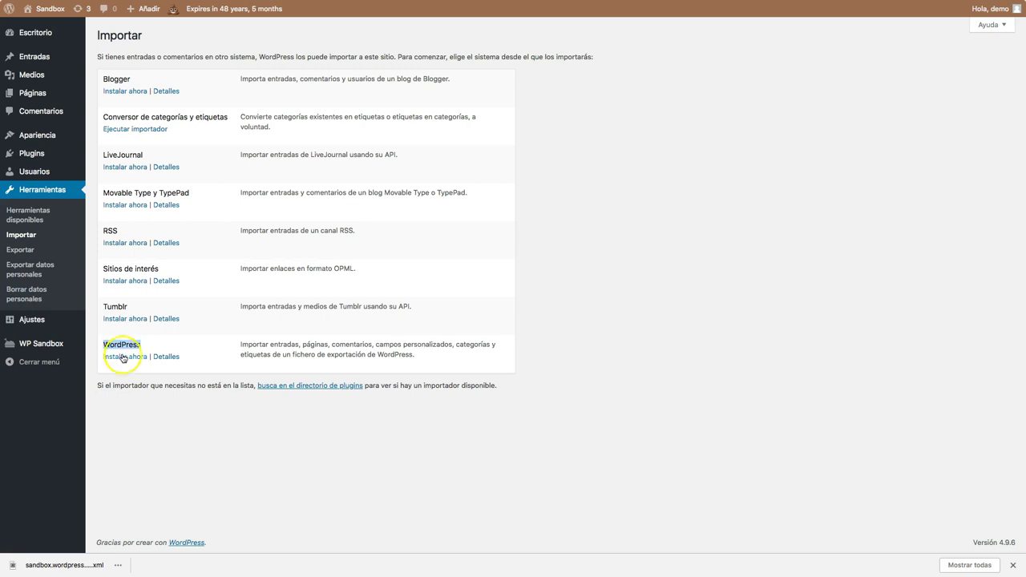
left_click(122, 357)
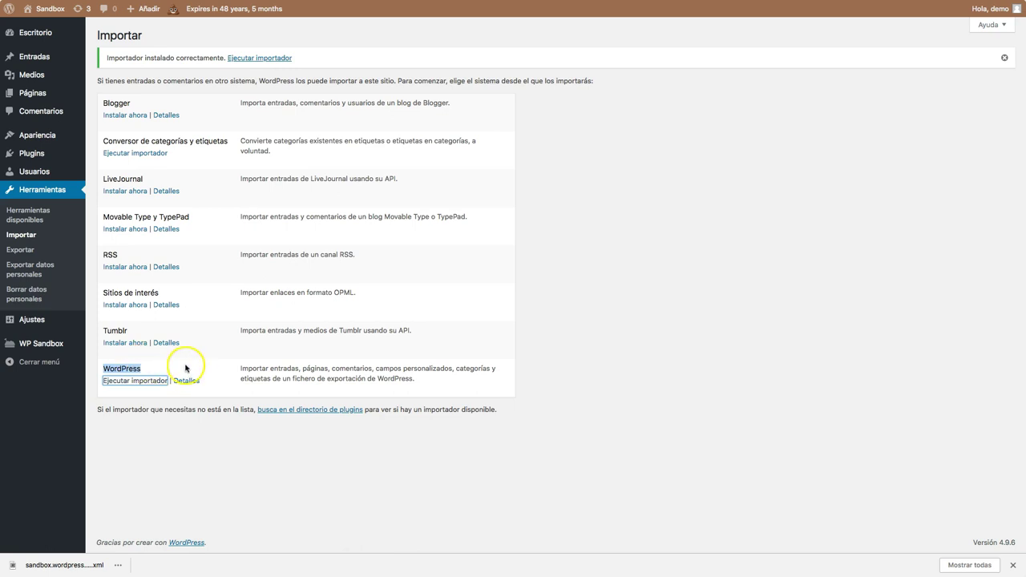
left_click(146, 380)
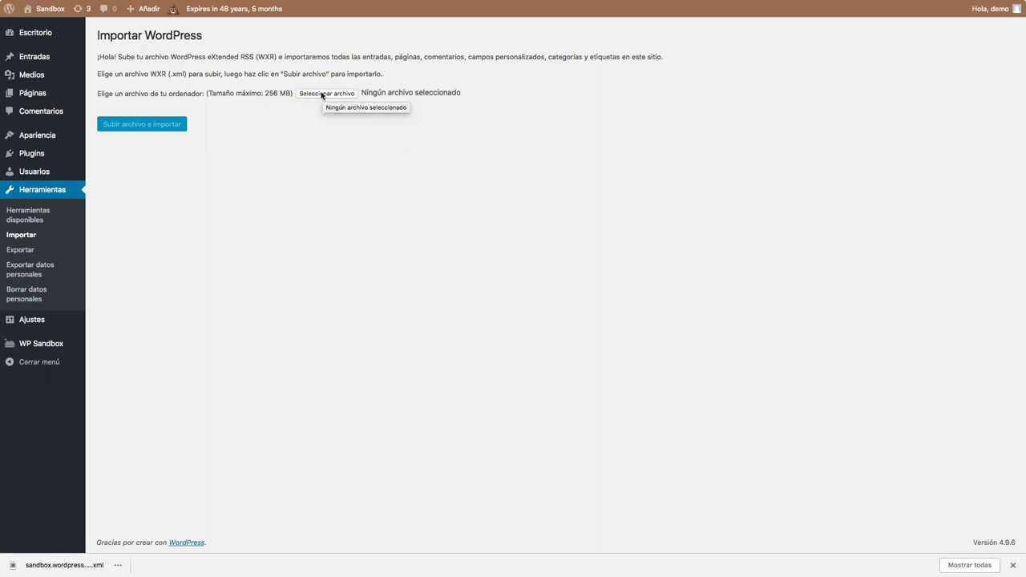
Choose the downloaded sandbox.wordpress XML export as the import file and upload it
left_click_drag(74, 565, 315, 94)
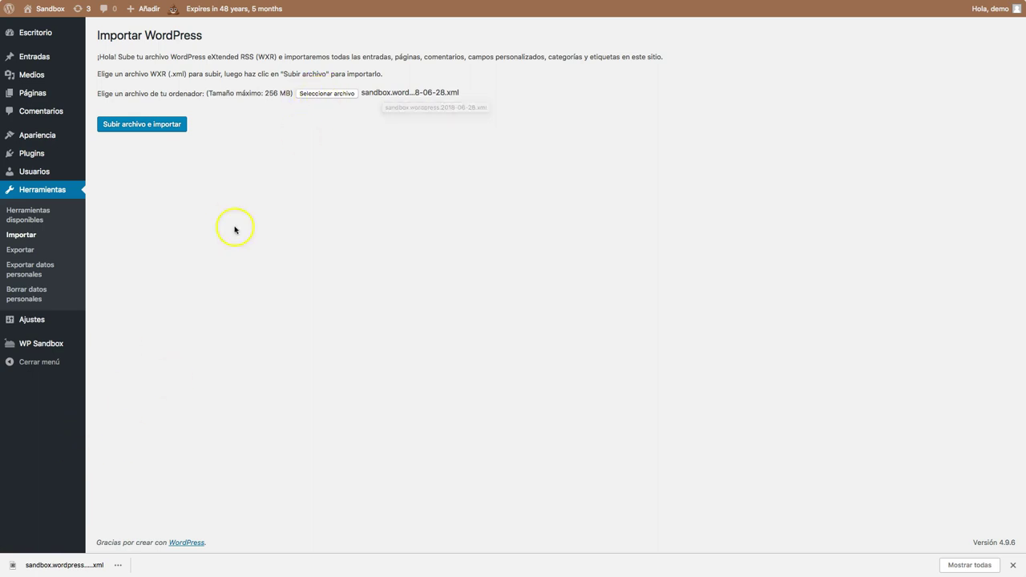
left_click(138, 125)
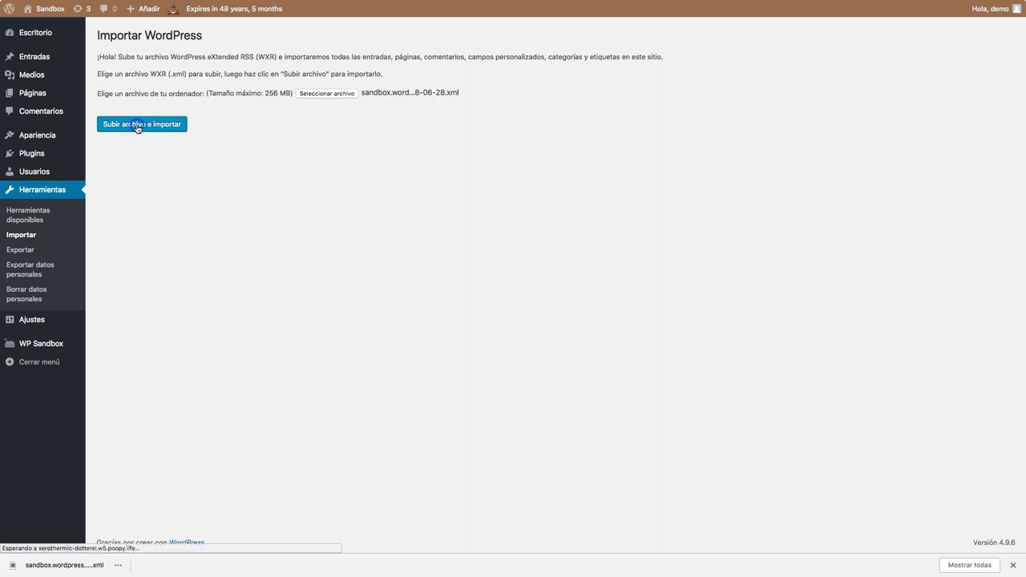
left_click(263, 176)
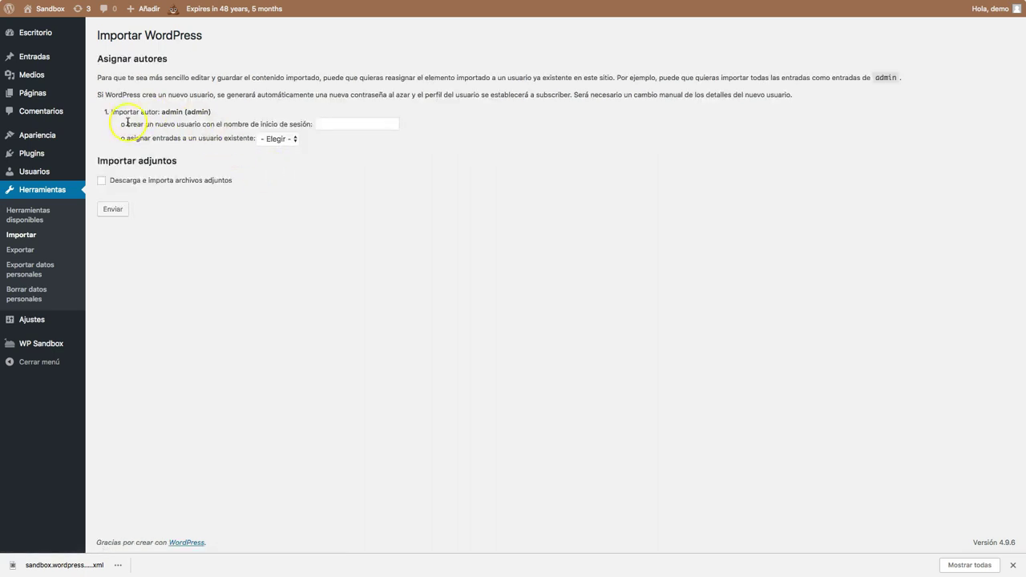
Assign the imported entries to the existing user admin, include file attachments and submit the import
left_click_drag(125, 112, 185, 110)
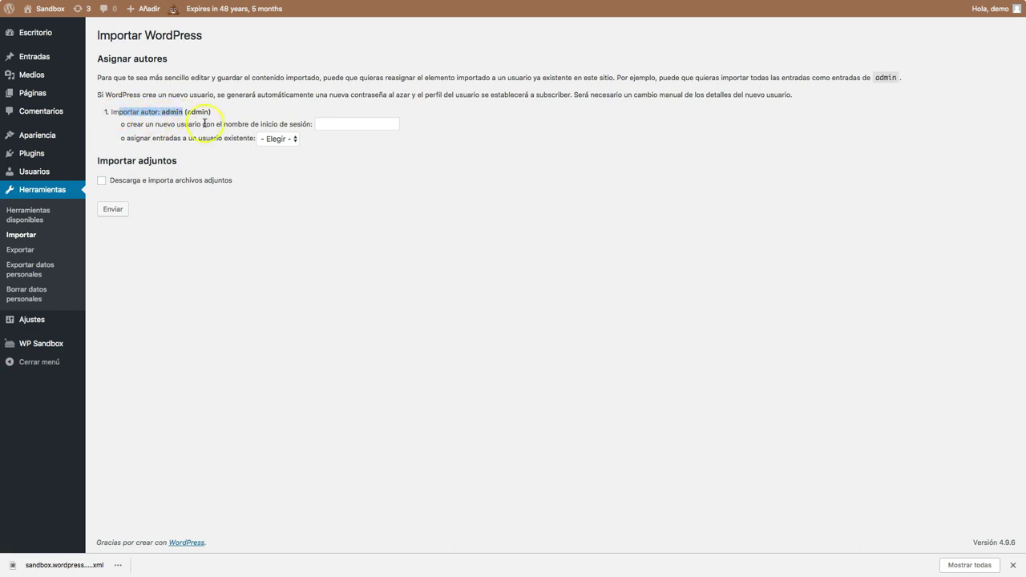
left_click_drag(205, 123, 286, 126)
left_click_drag(210, 137, 181, 138)
left_click(264, 142)
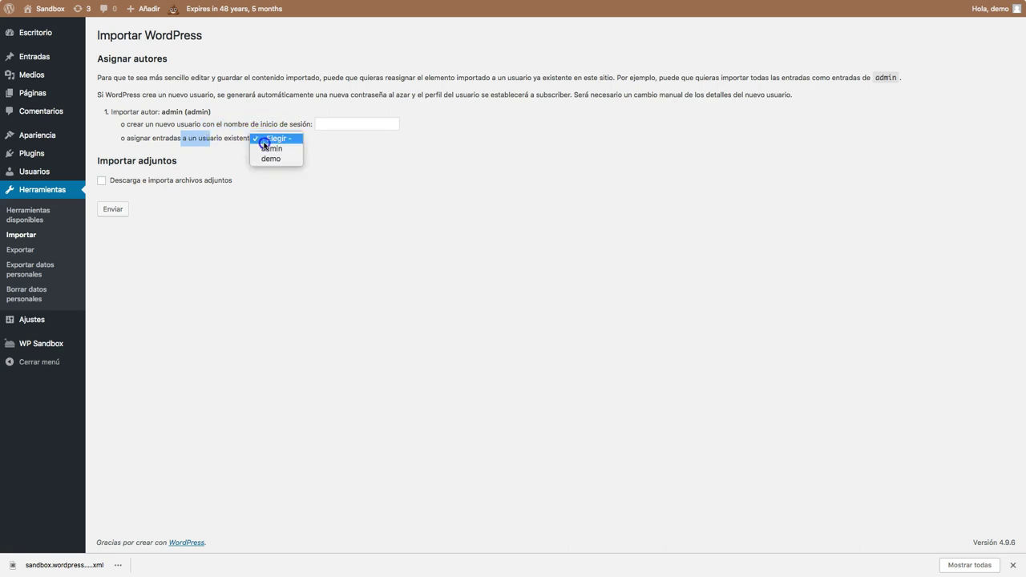
left_click(263, 150)
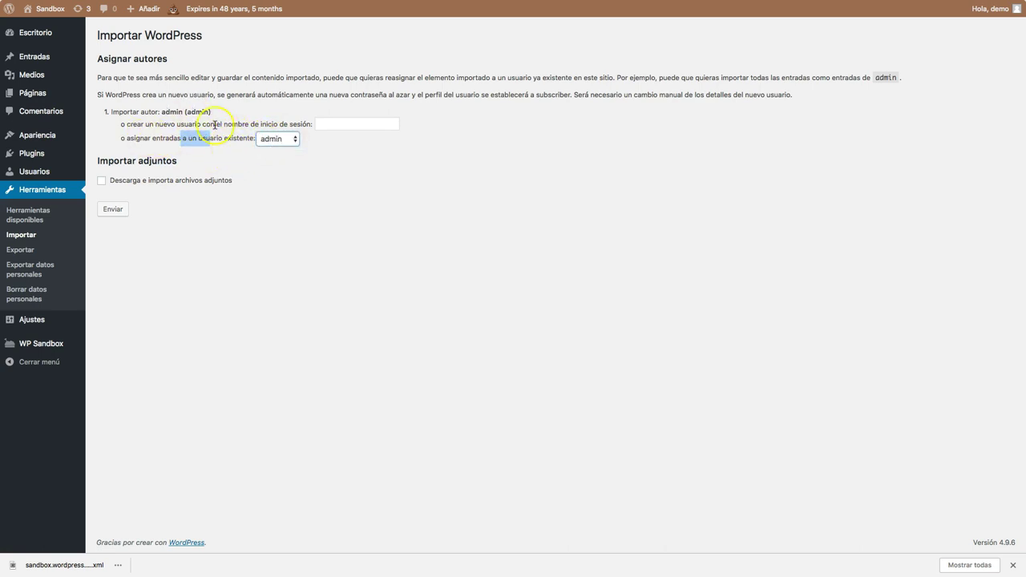
left_click(102, 180)
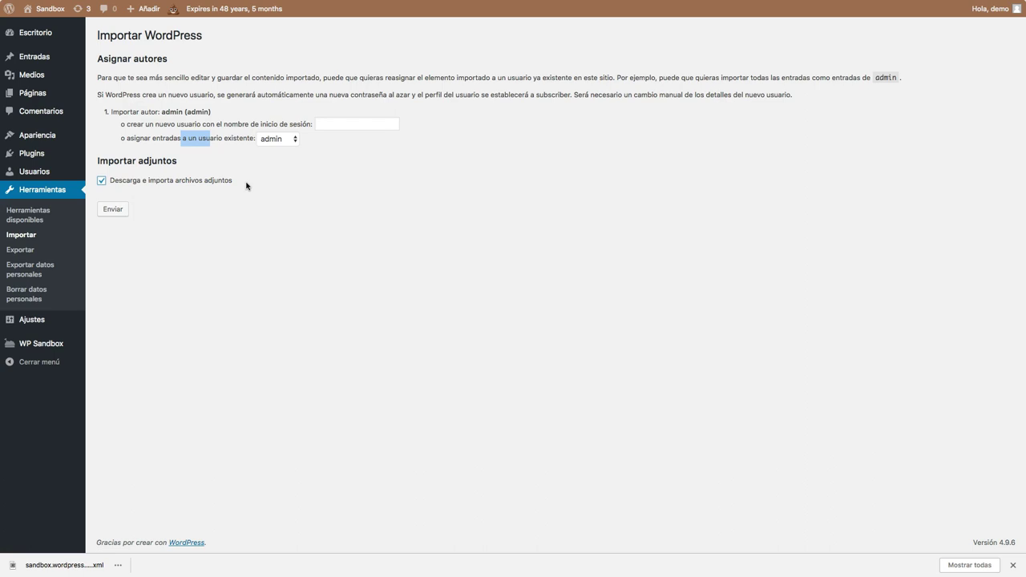
mouse_move(35, 77)
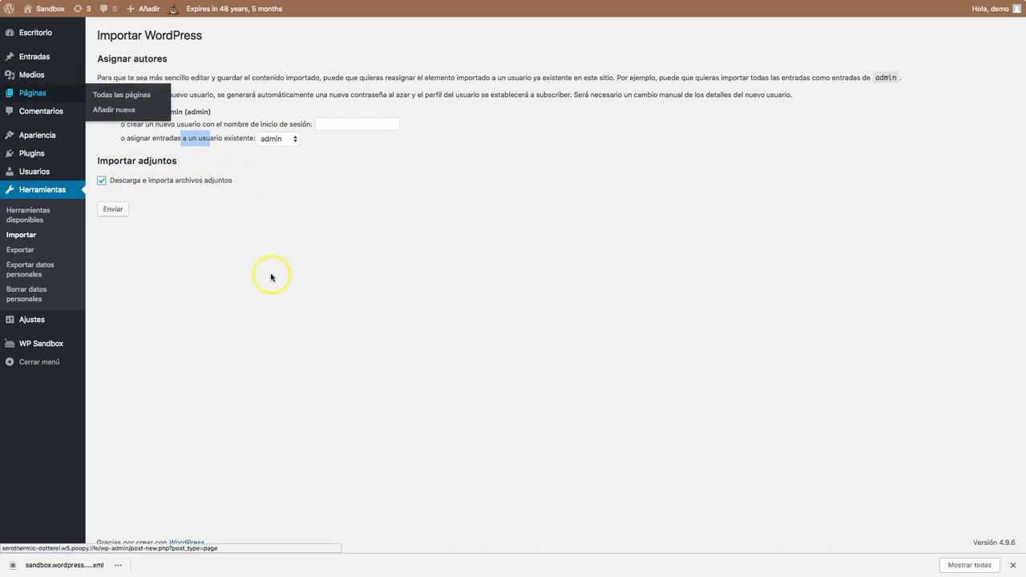
left_click(118, 209)
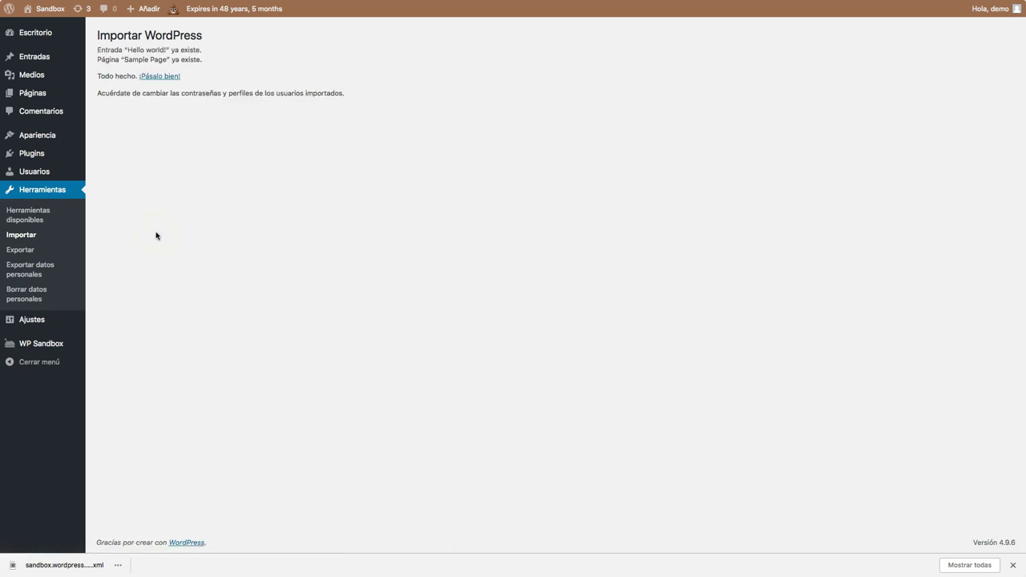
left_click_drag(120, 50, 178, 49)
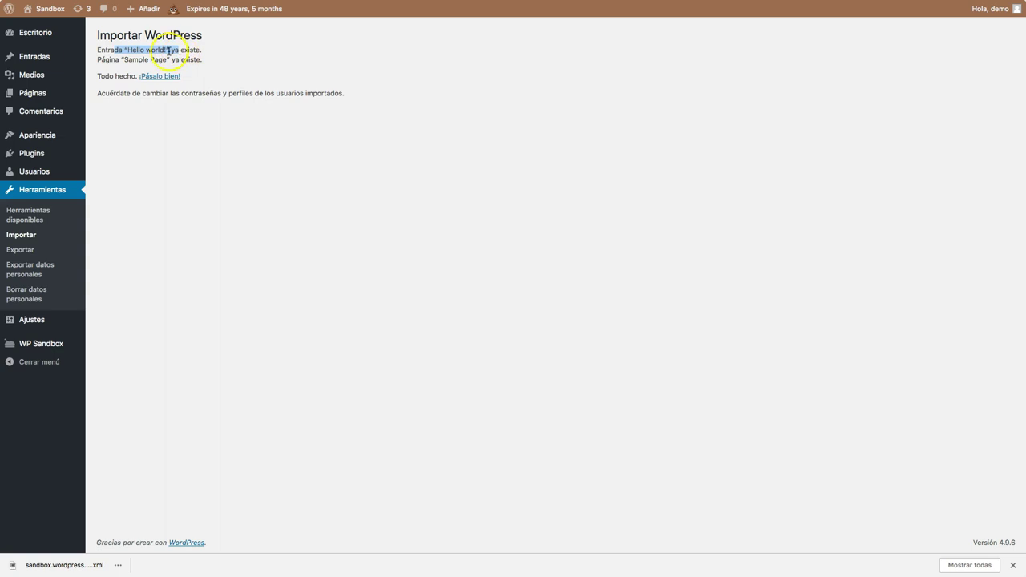
left_click(135, 75)
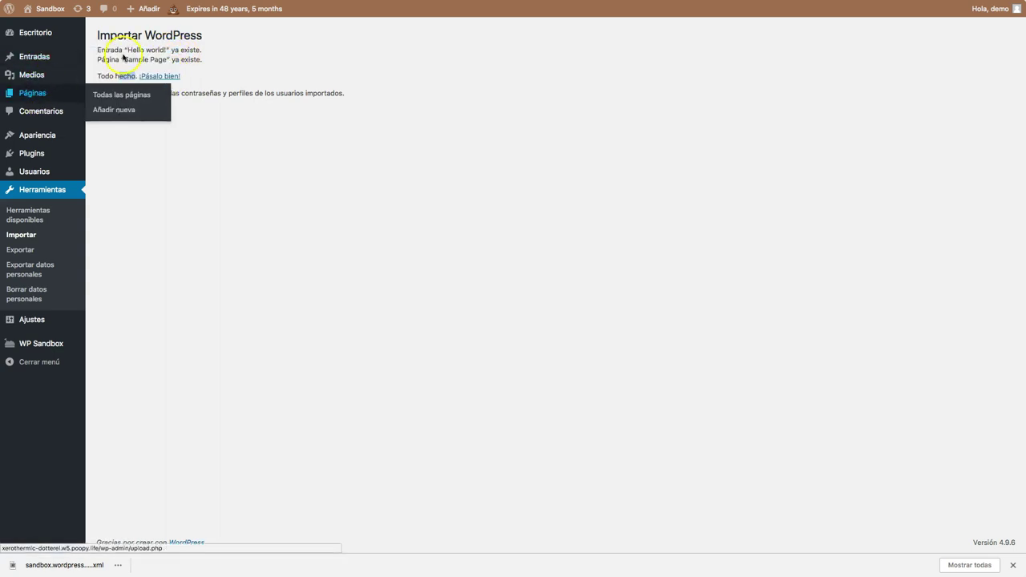
Move Sample Page to the trash and delete it permanently from there
left_click(40, 93)
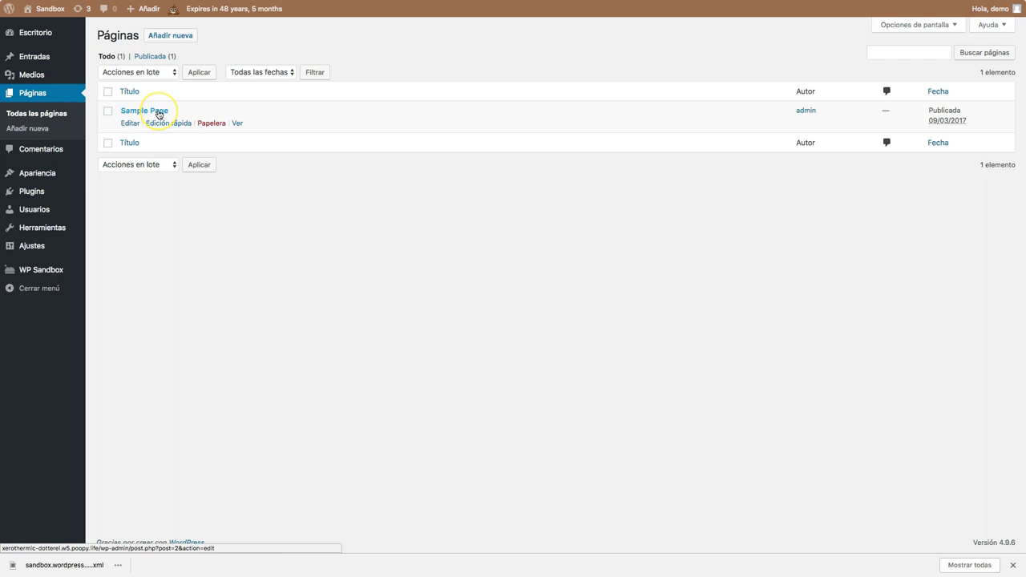
left_click(214, 124)
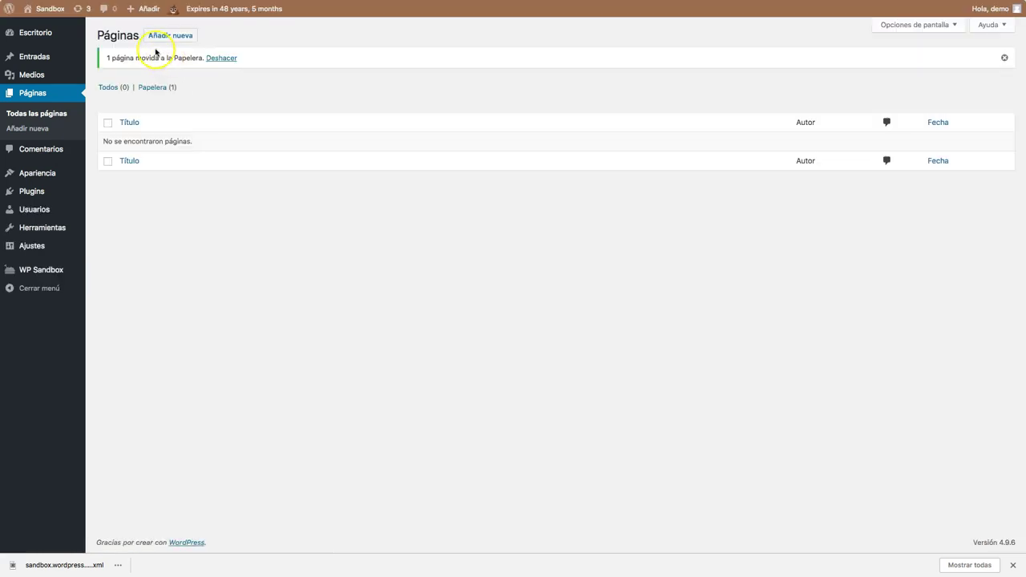
left_click(158, 87)
left_click(170, 122)
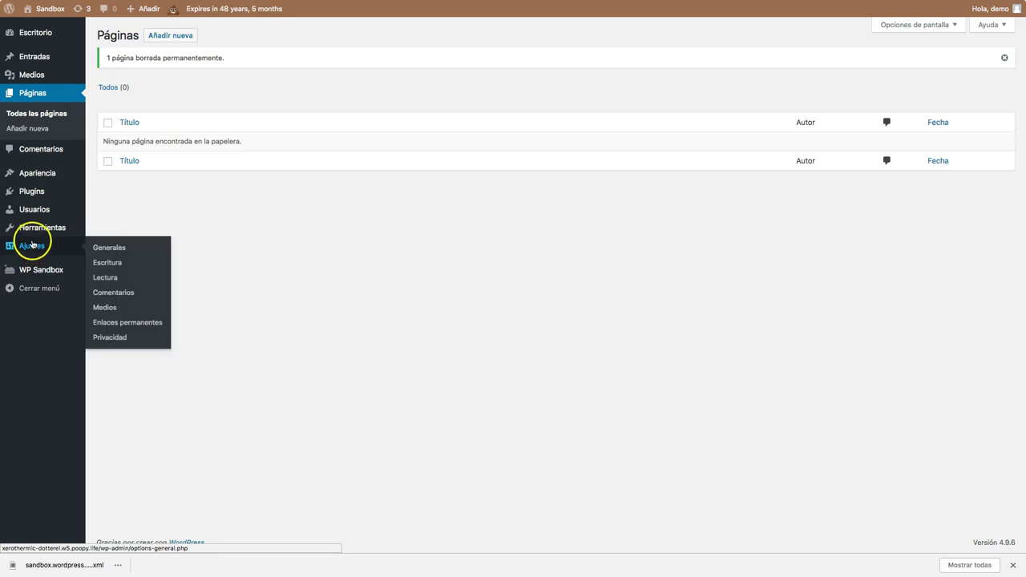
Run the WordPress importer again and upload the same sandbox.wordpress XML export file
mouse_move(40, 229)
left_click(104, 254)
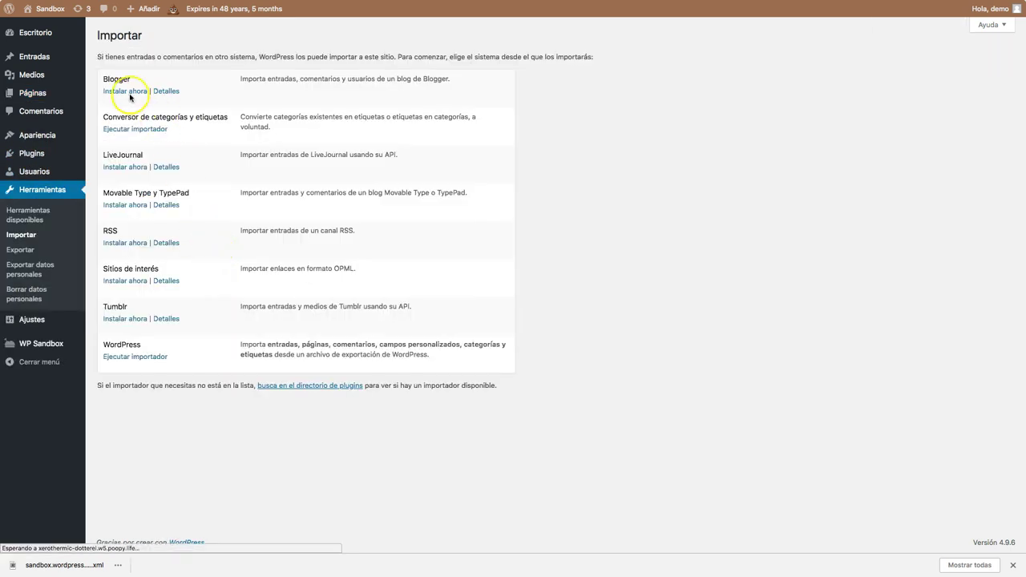
left_click(132, 357)
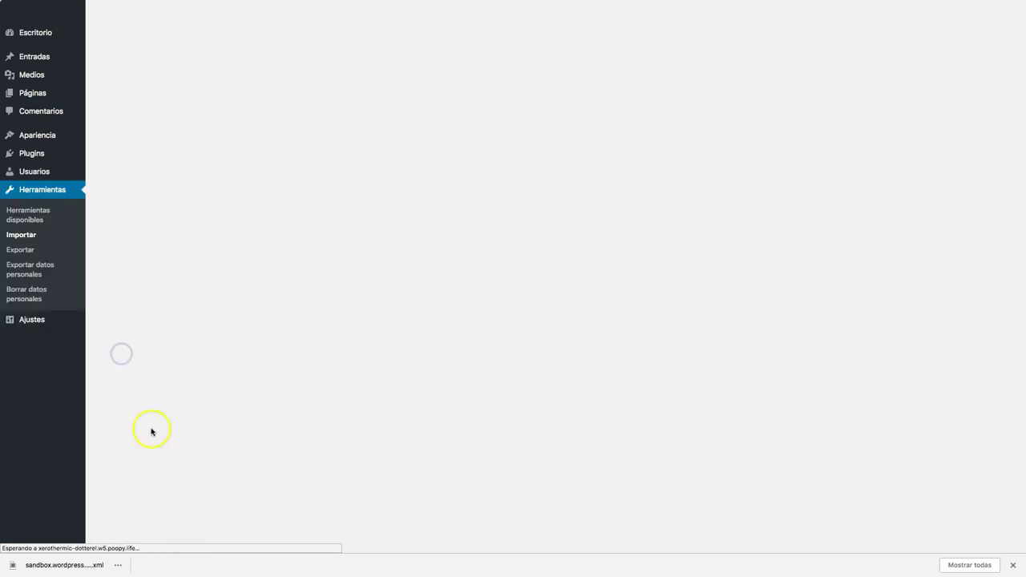
left_click_drag(48, 565, 334, 93)
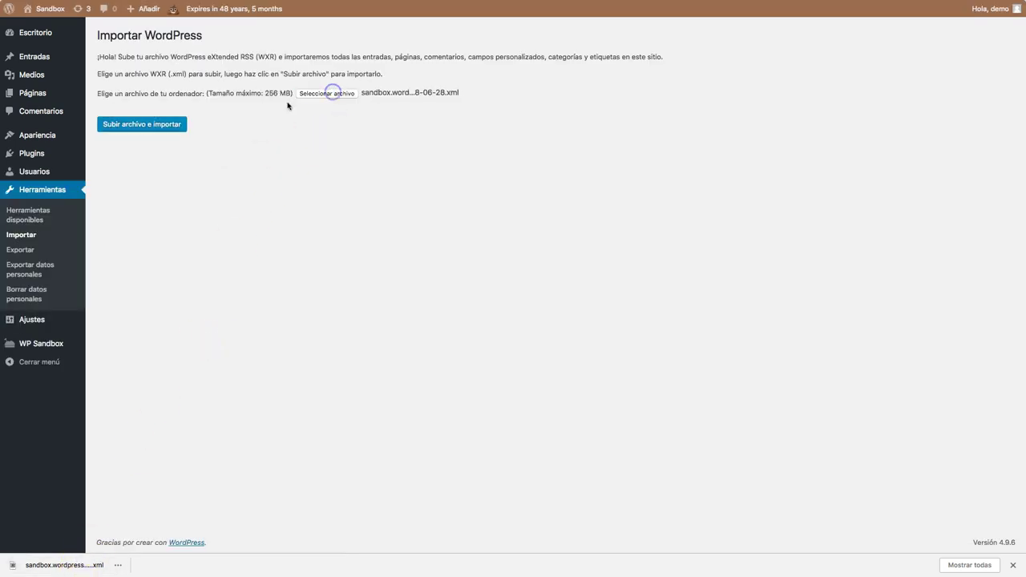
left_click(120, 124)
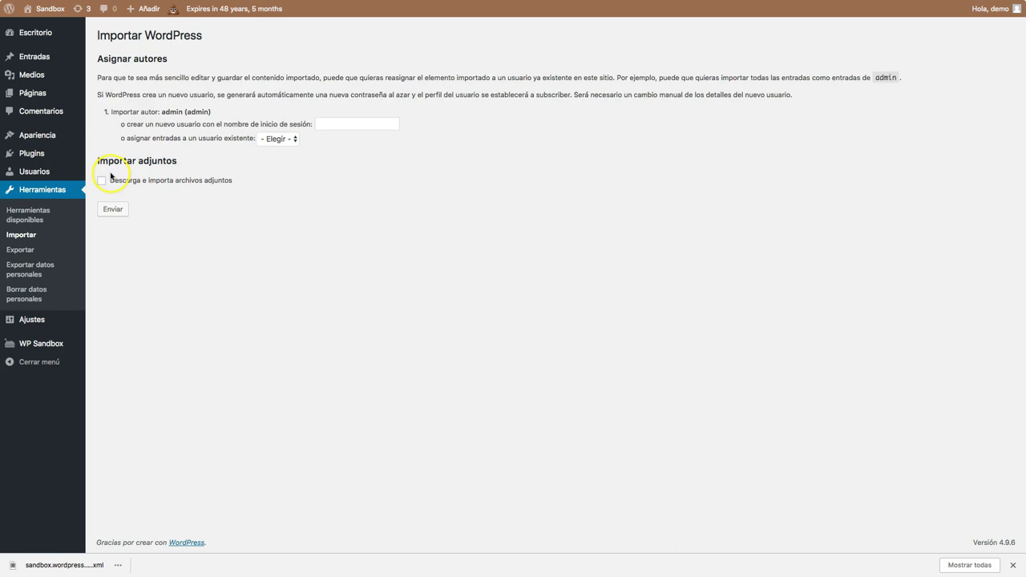
Enable downloading of attachments, assign the entries to admin again and submit the second import
left_click(103, 179)
left_click(277, 138)
left_click(268, 157)
left_click(271, 139)
left_click(270, 137)
left_click(112, 209)
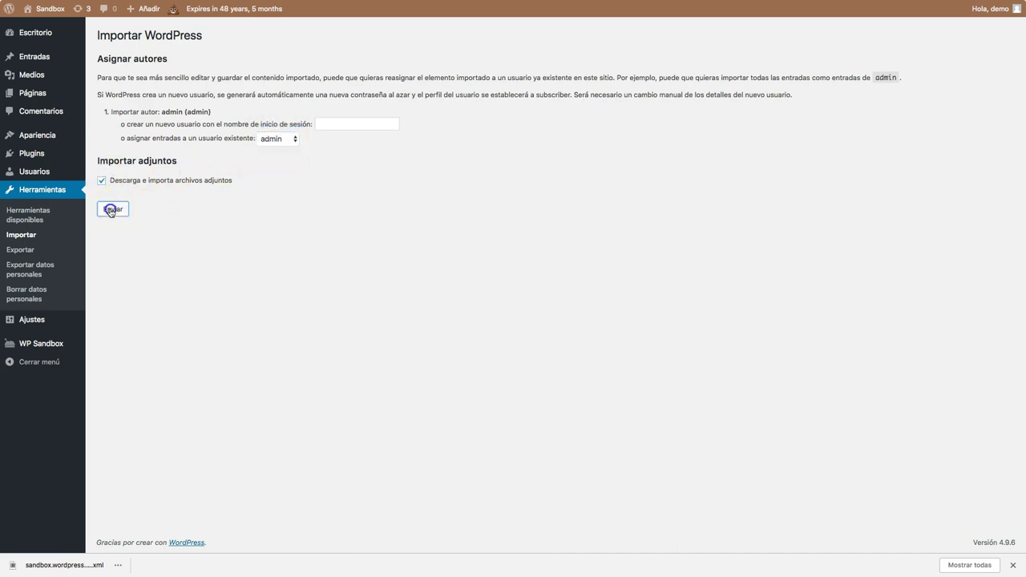
left_click_drag(136, 50, 194, 48)
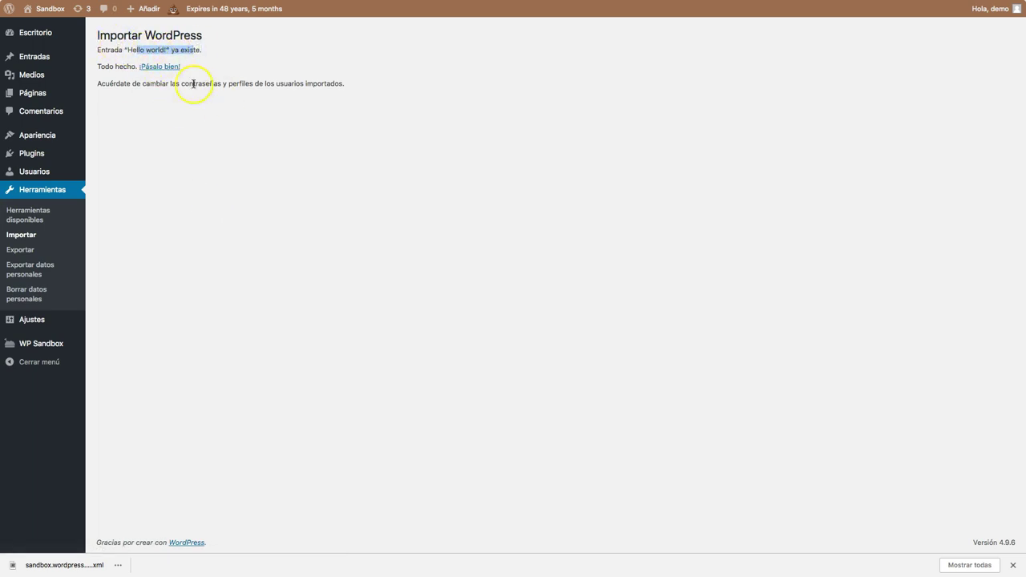
Open the re-imported Sample Page and examine its content in the HTML and Visual editor views
left_click(46, 94)
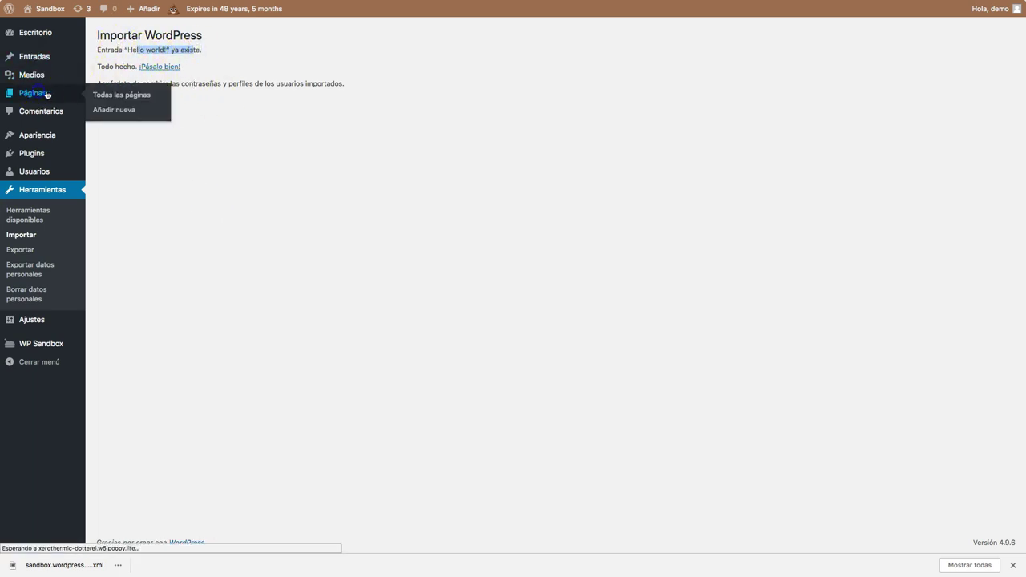
left_click(140, 111)
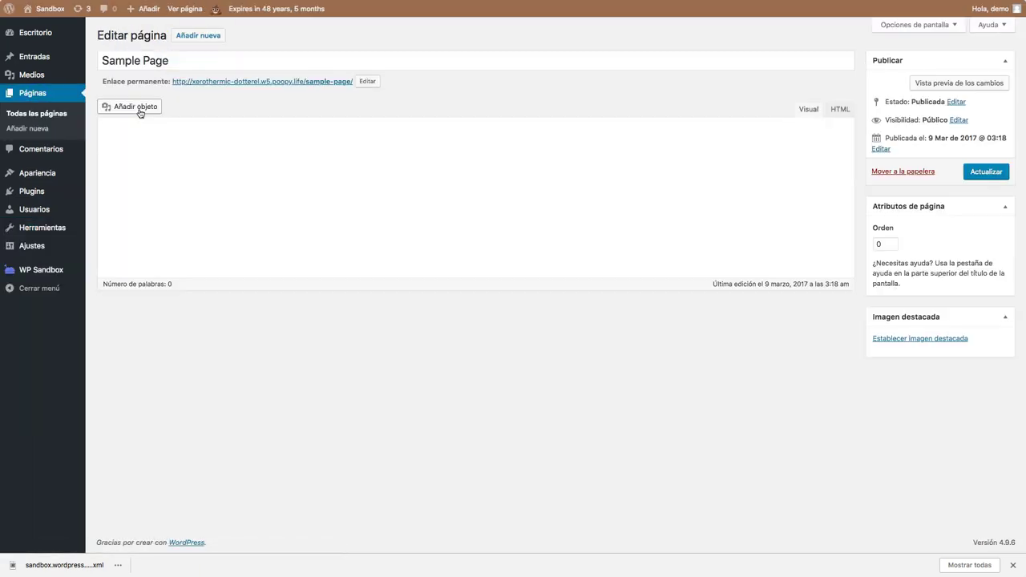
left_click(840, 112)
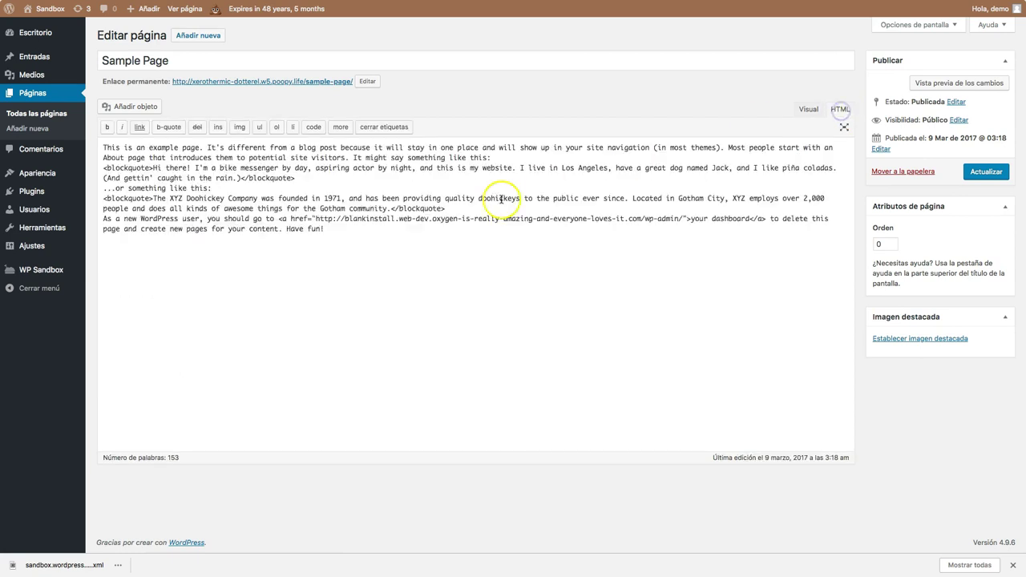
left_click_drag(364, 239, 286, 172)
left_click(505, 186)
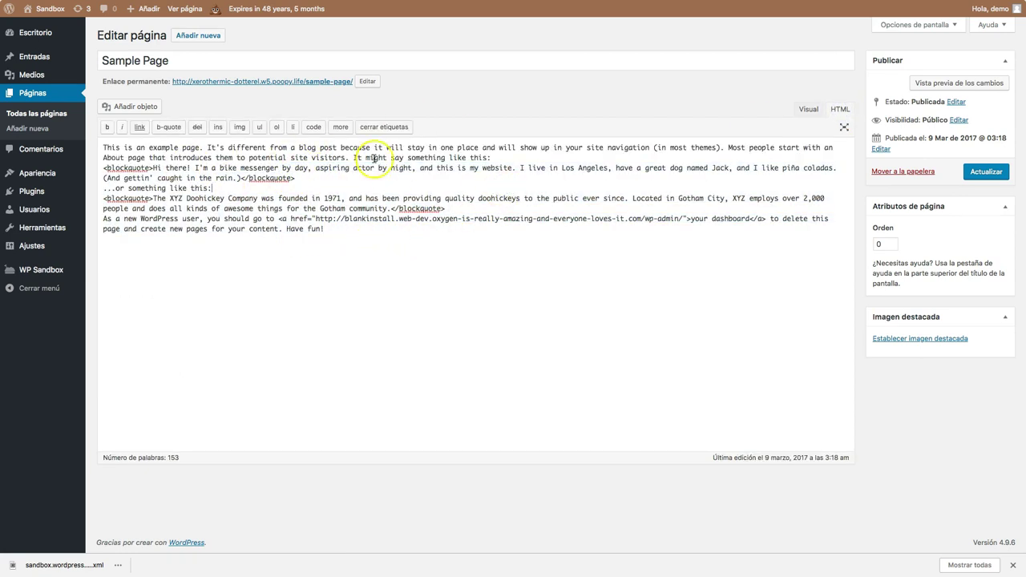
left_click(806, 109)
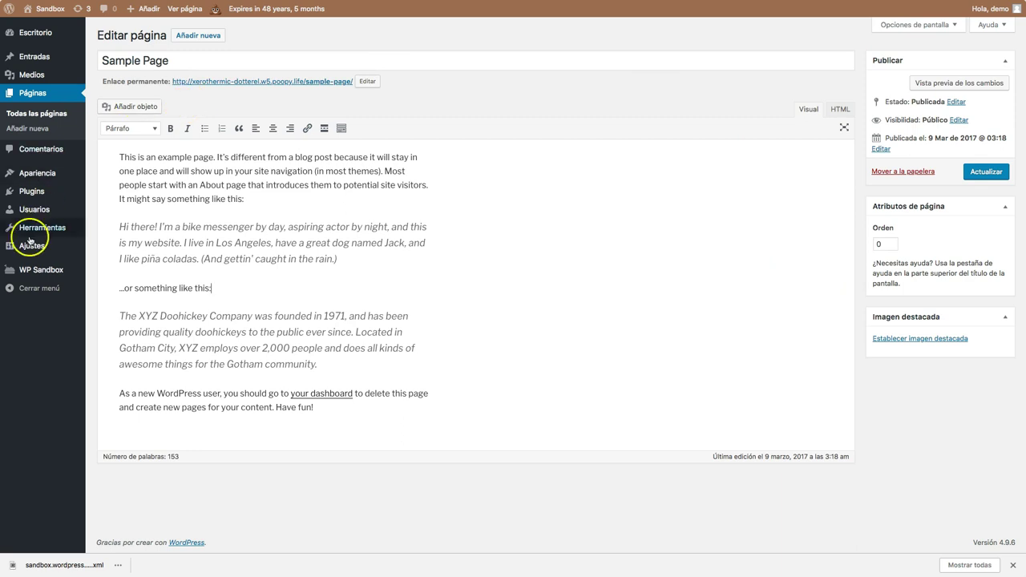
Return to the Escritorio overview of the site
mouse_move(31, 250)
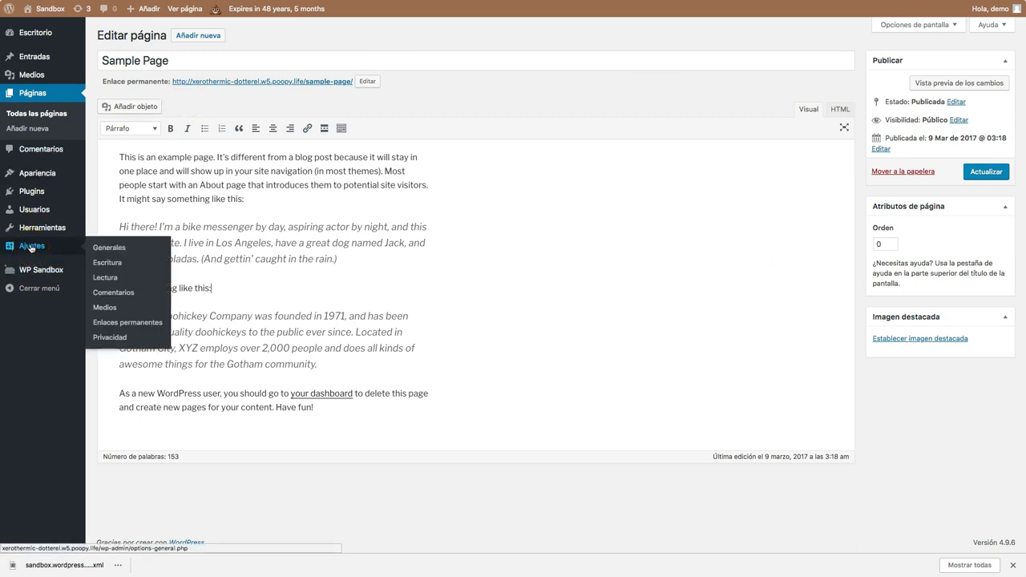
mouse_move(41, 177)
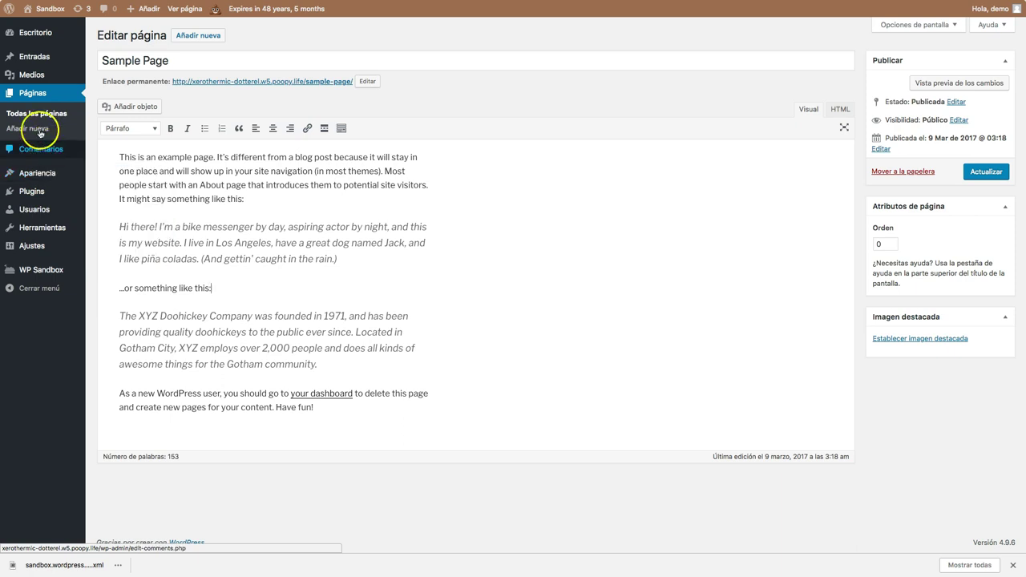
left_click(34, 30)
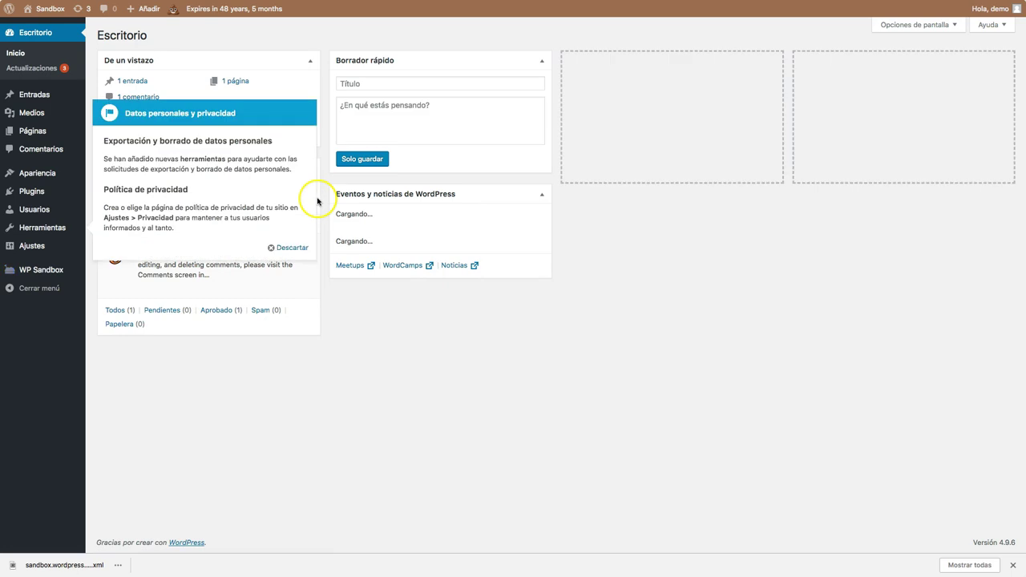